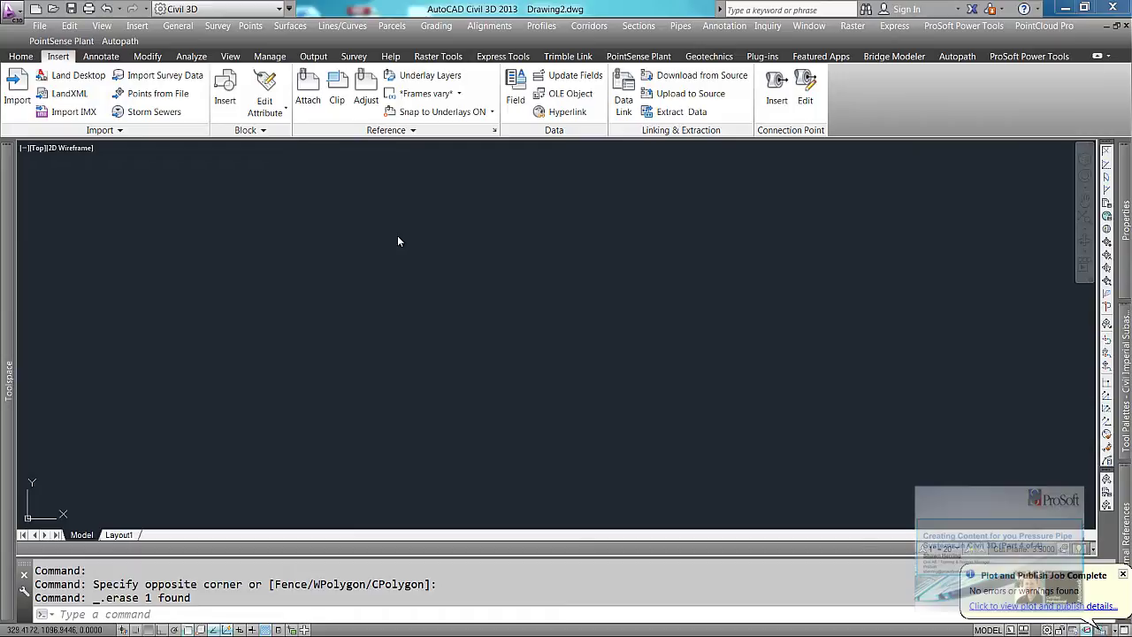
# Keep the Imperial catalog folder and confirm Imperial_AWWA_PushOn.sqlite as the pressure network database.
pyautogui.click(23, 57)
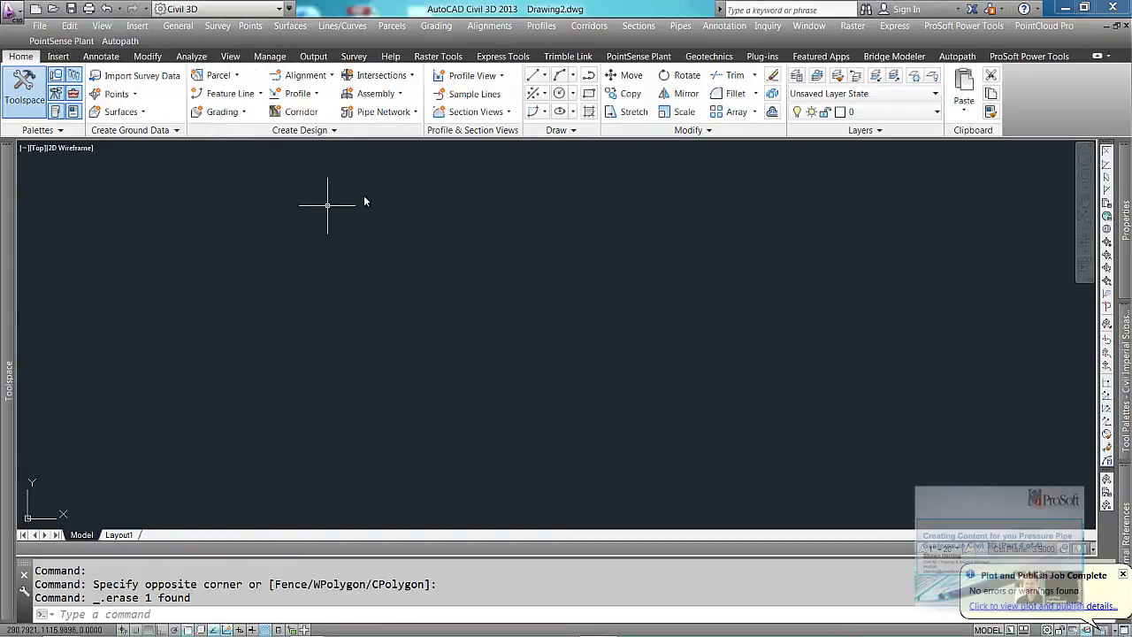
pyautogui.click(335, 131)
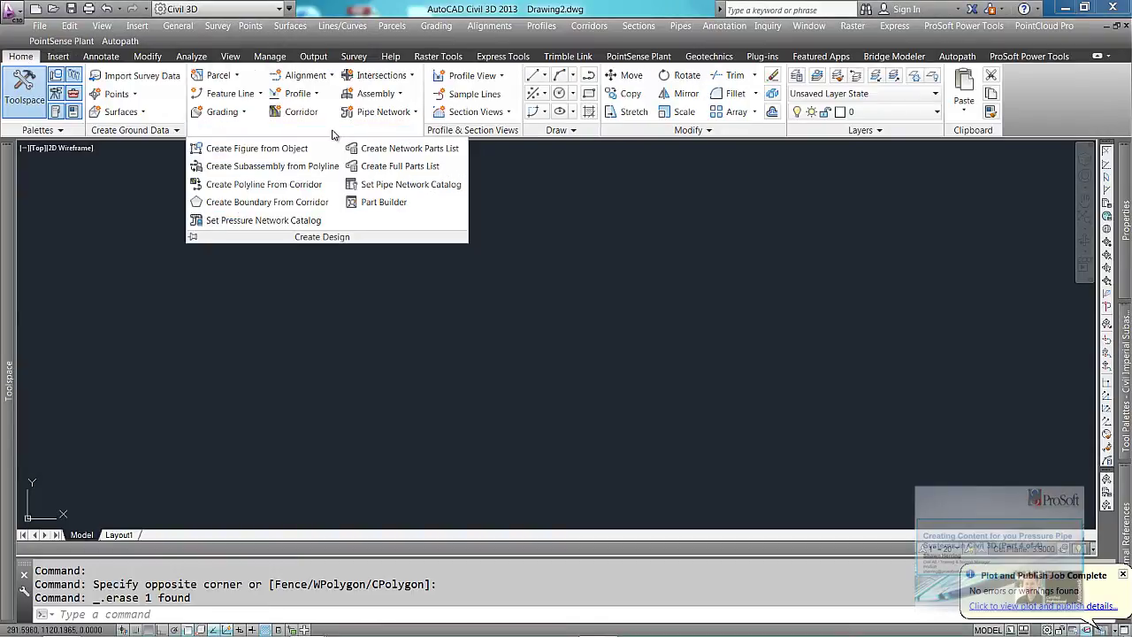
pyautogui.click(286, 221)
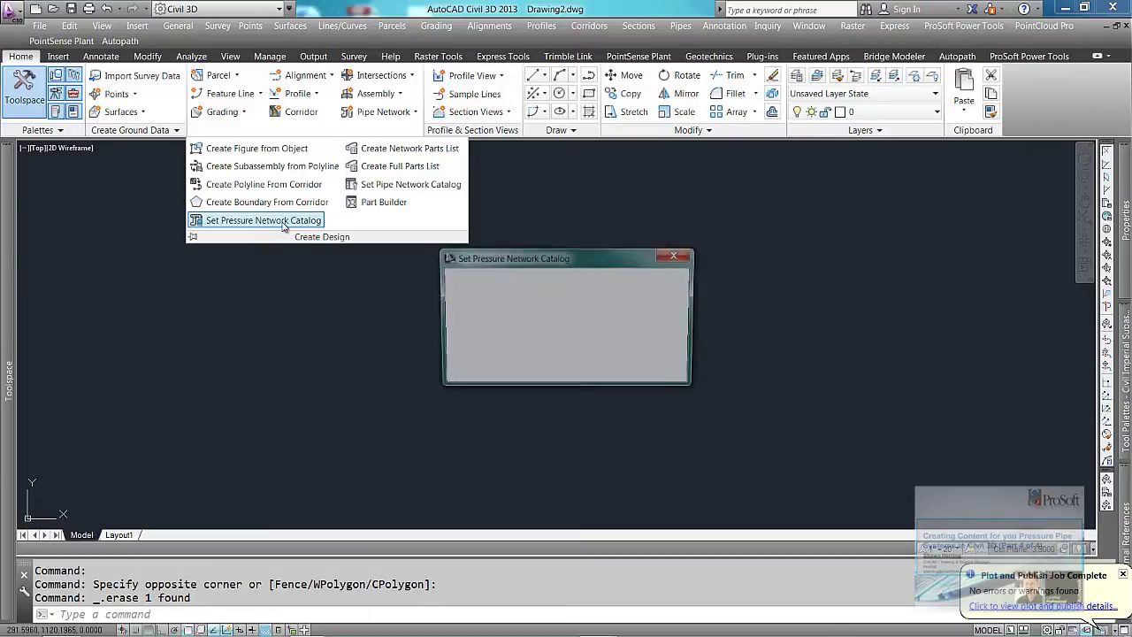
pyautogui.moveTo(605, 299); pyautogui.dragTo(721, 324)
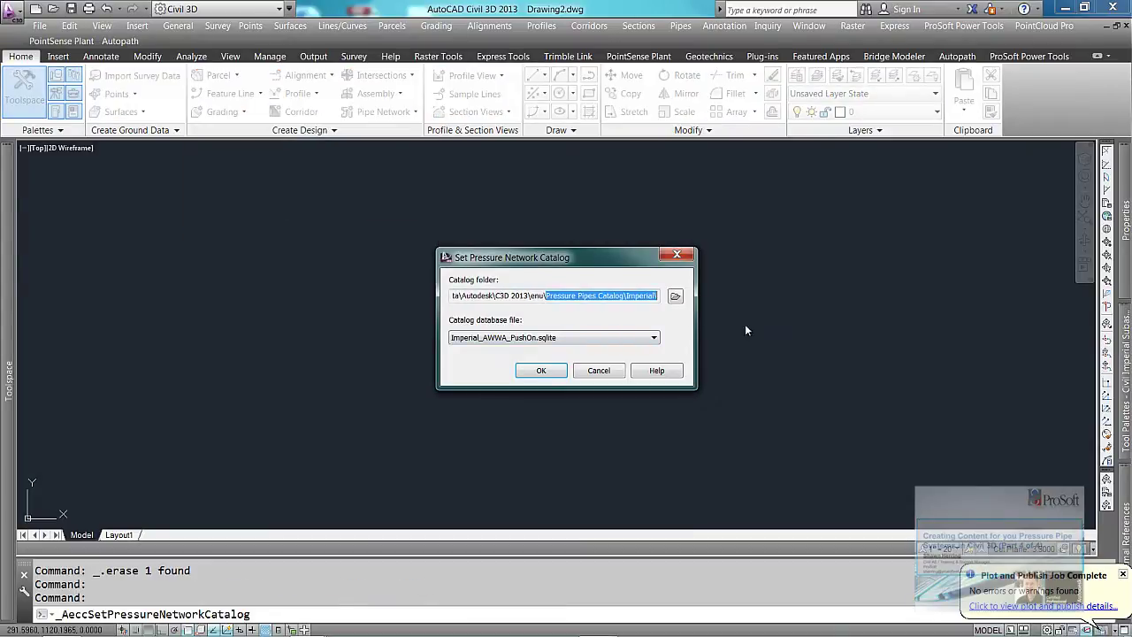
pyautogui.click(676, 298)
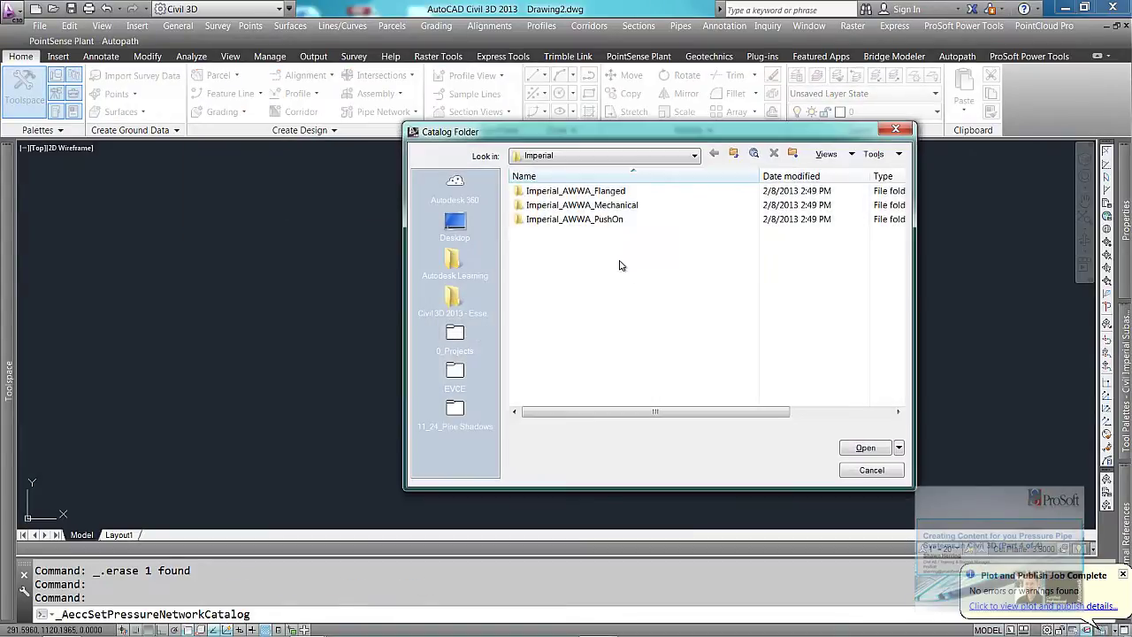
pyautogui.click(872, 470)
pyautogui.click(557, 334)
pyautogui.click(529, 365)
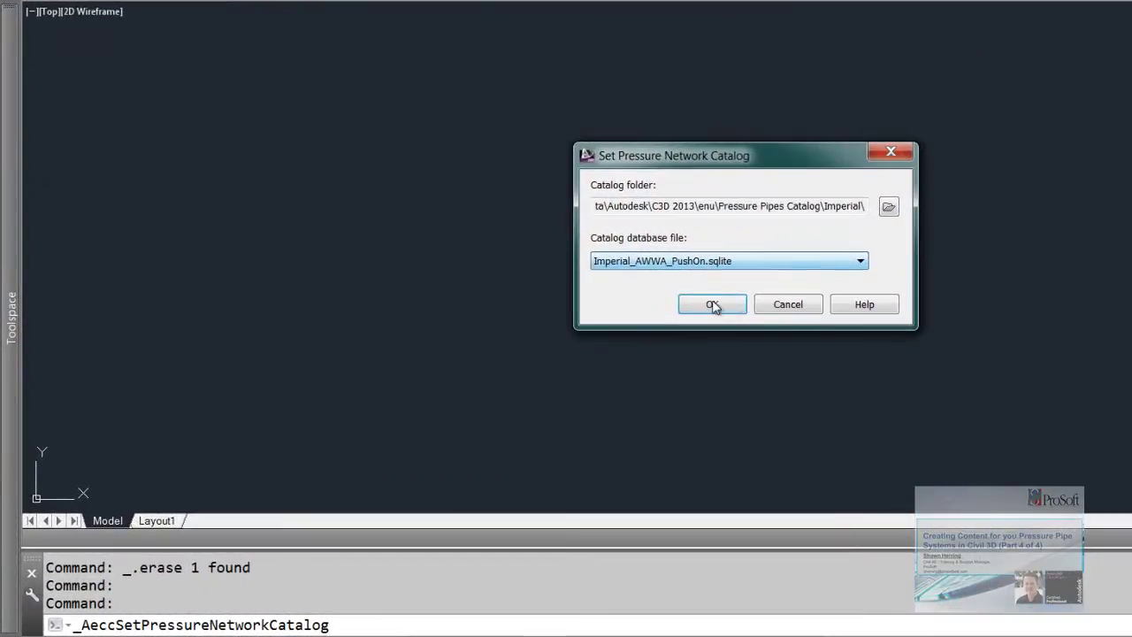
pyautogui.click(546, 368)
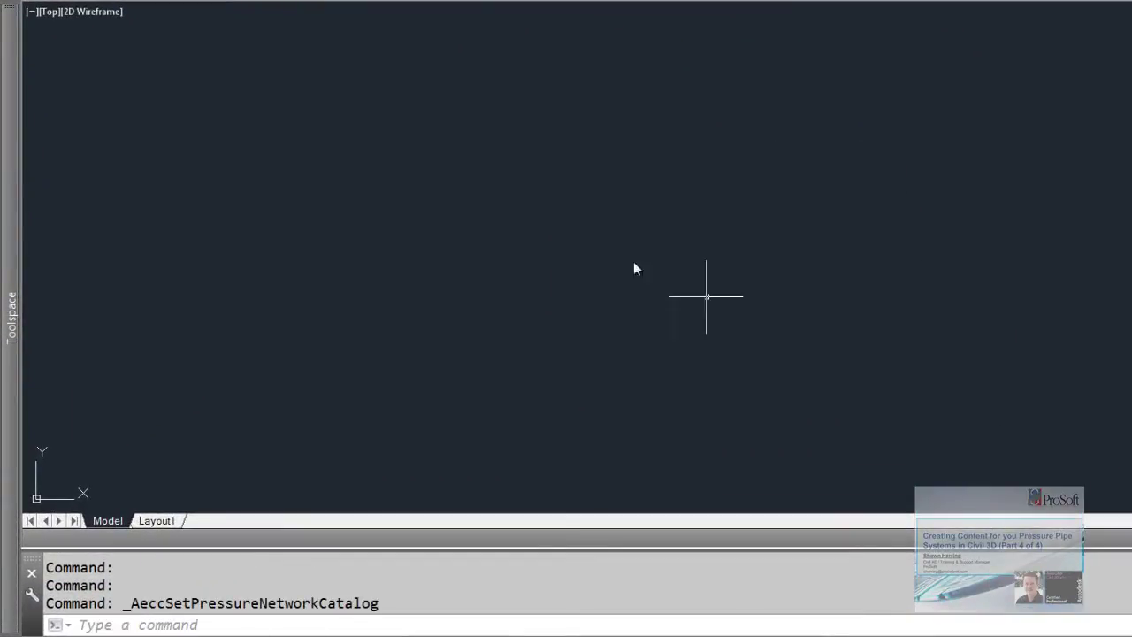
# Open the Pressure Pipe Parts List under Pressure Network > Parts Lists for editing.
pyautogui.moveTo(5, 223)
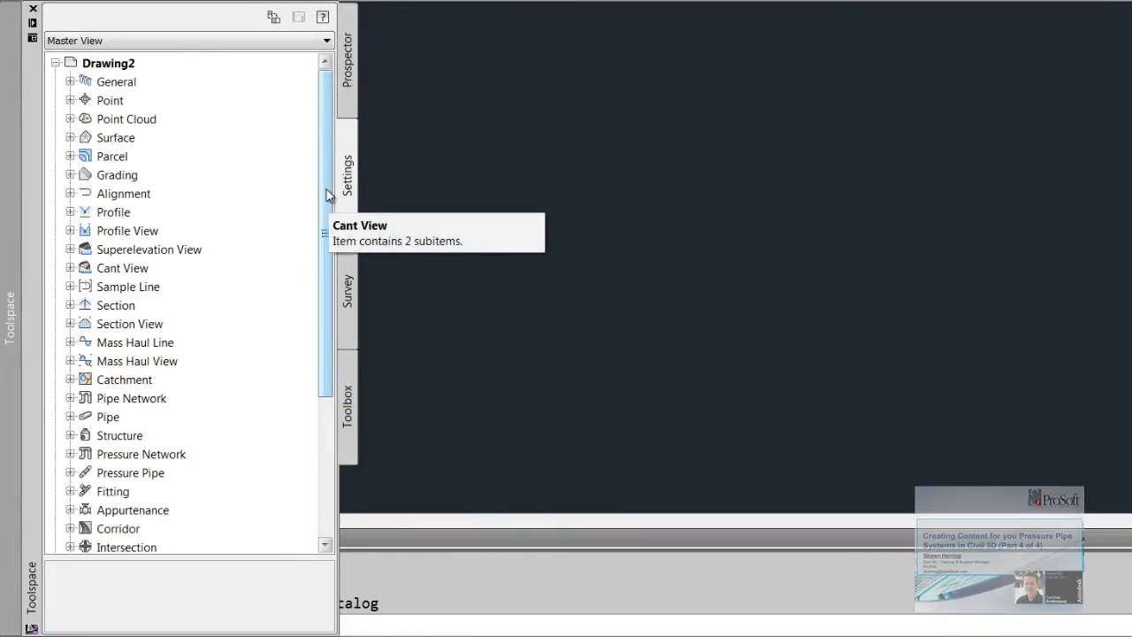
pyautogui.moveTo(322, 146); pyautogui.dragTo(75, 252)
pyautogui.click(73, 250)
pyautogui.click(85, 268)
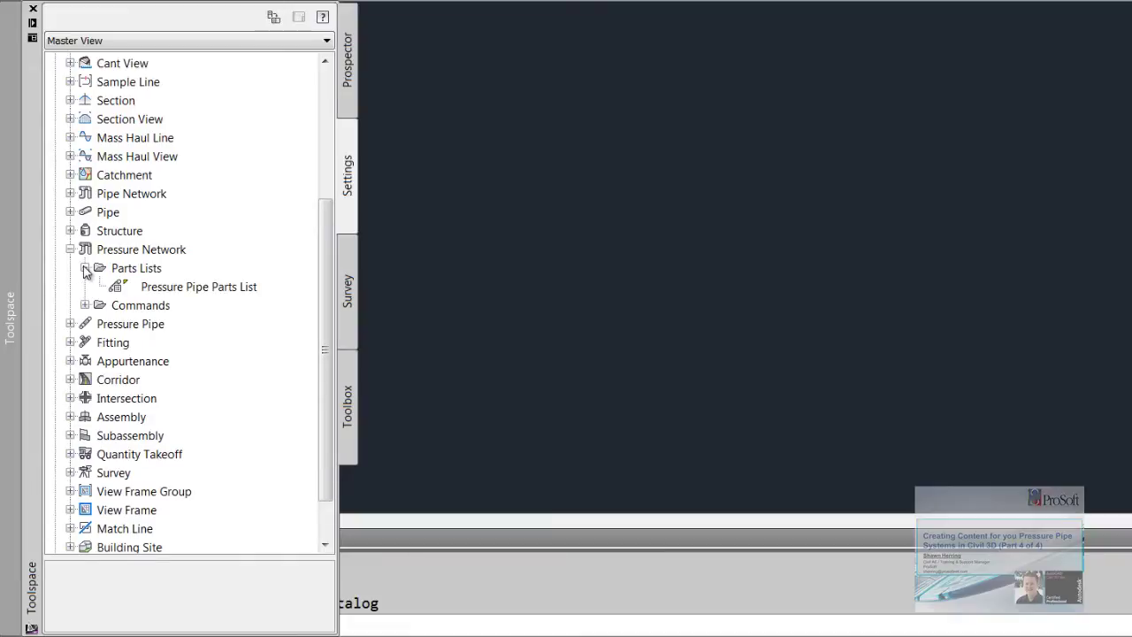
pyautogui.rightClick(182, 288)
pyautogui.click(194, 301)
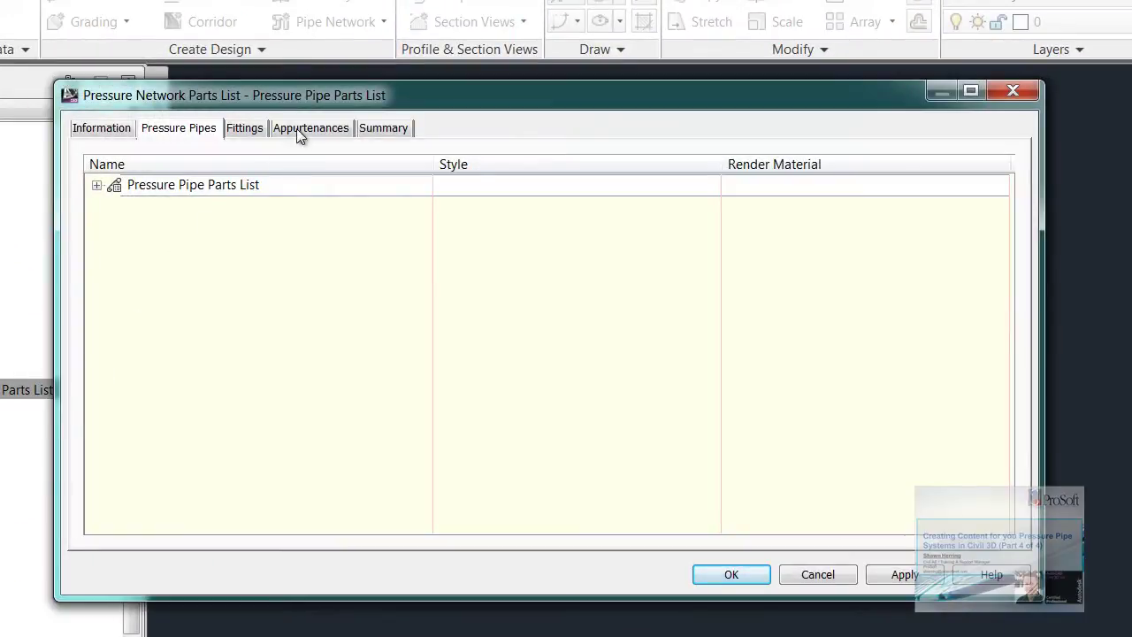
# Add the Hydrant appurtenance type from the catalog to the parts list.
pyautogui.click(302, 128)
pyautogui.click(97, 184)
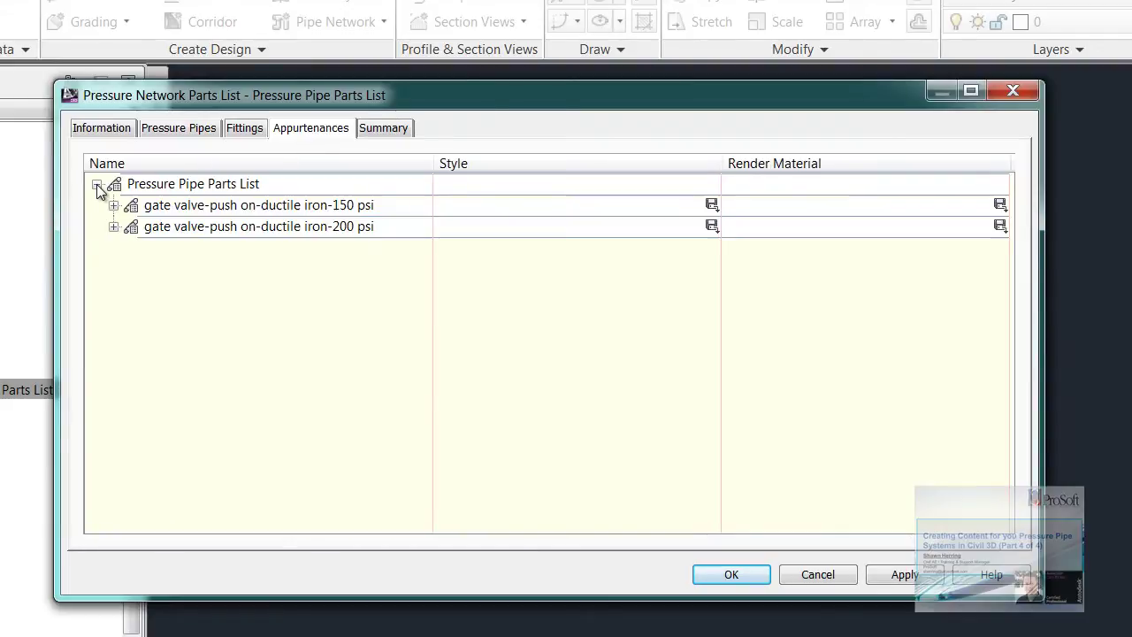
pyautogui.rightClick(181, 190)
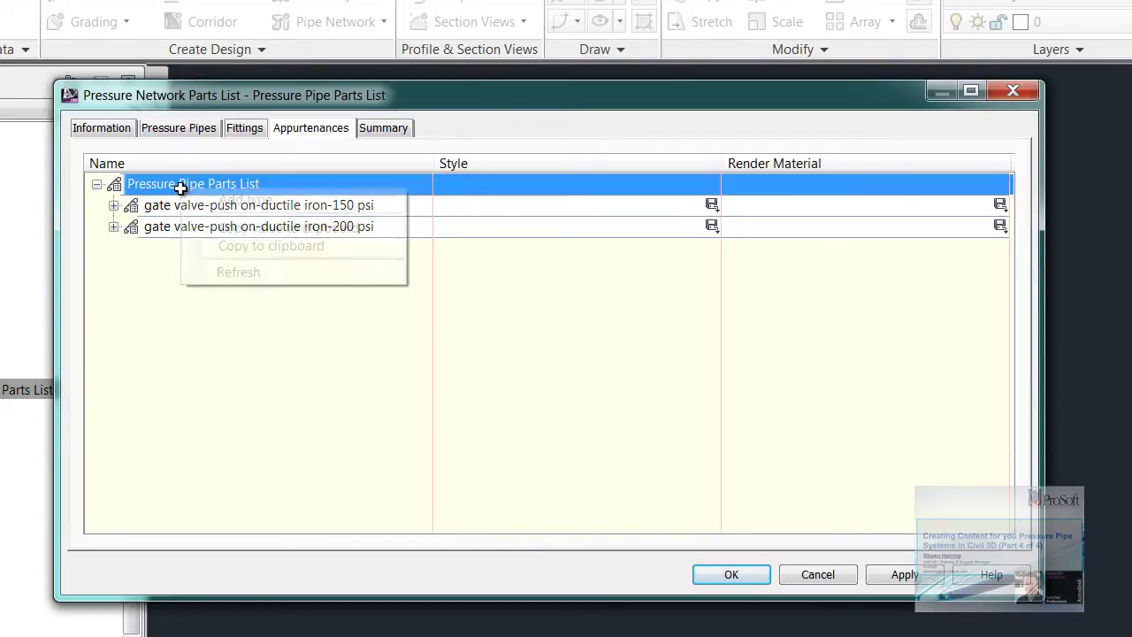
pyautogui.click(247, 200)
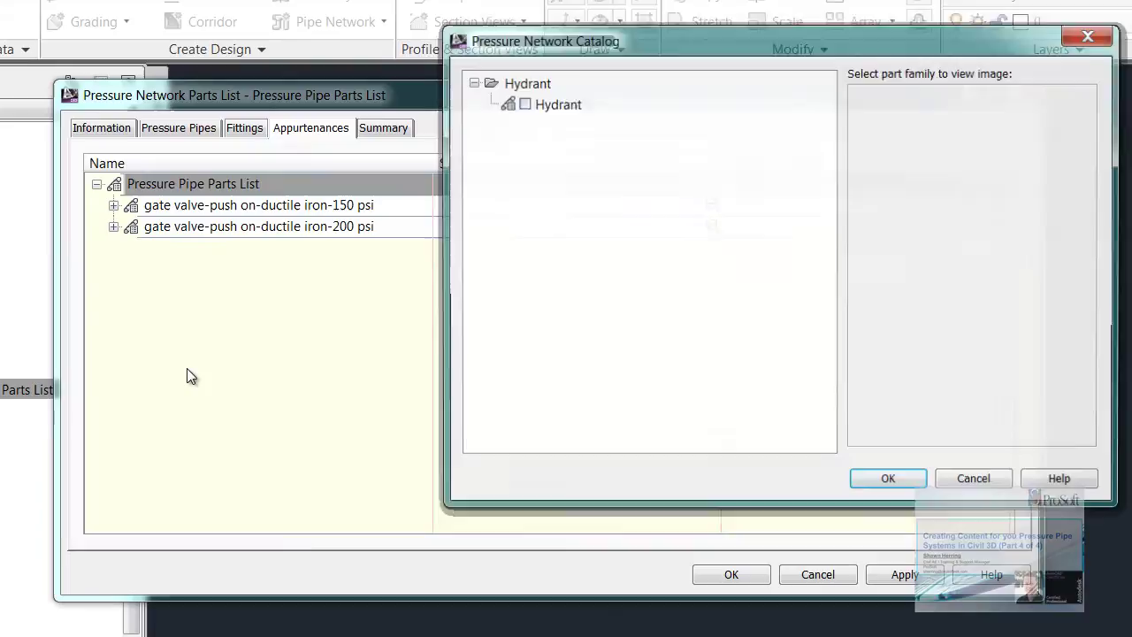
pyautogui.click(522, 103)
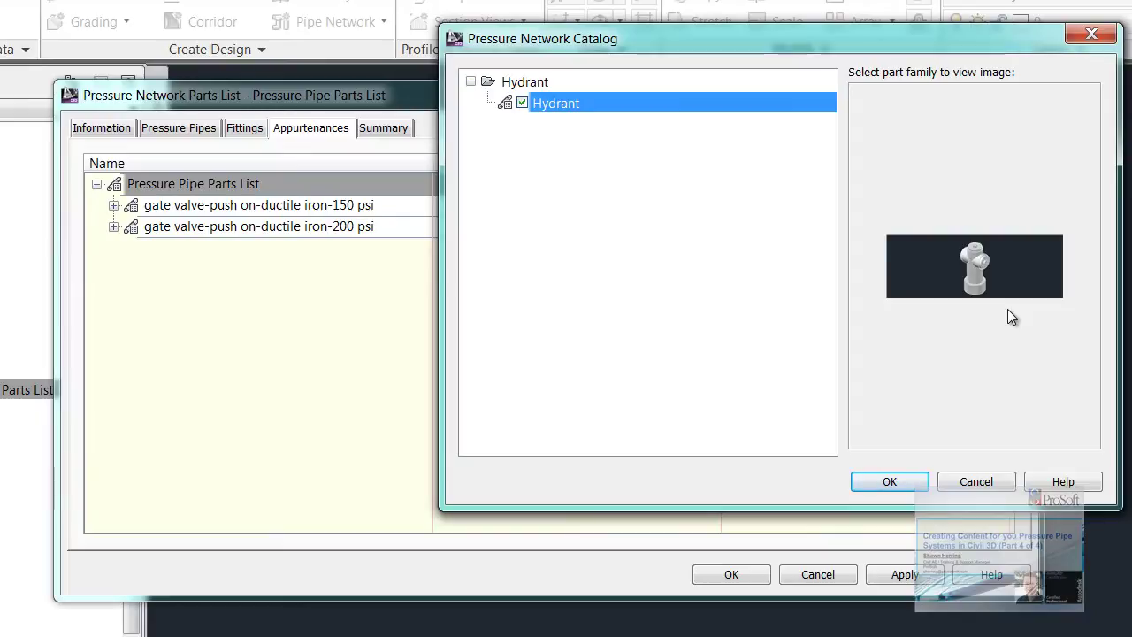
pyautogui.click(890, 481)
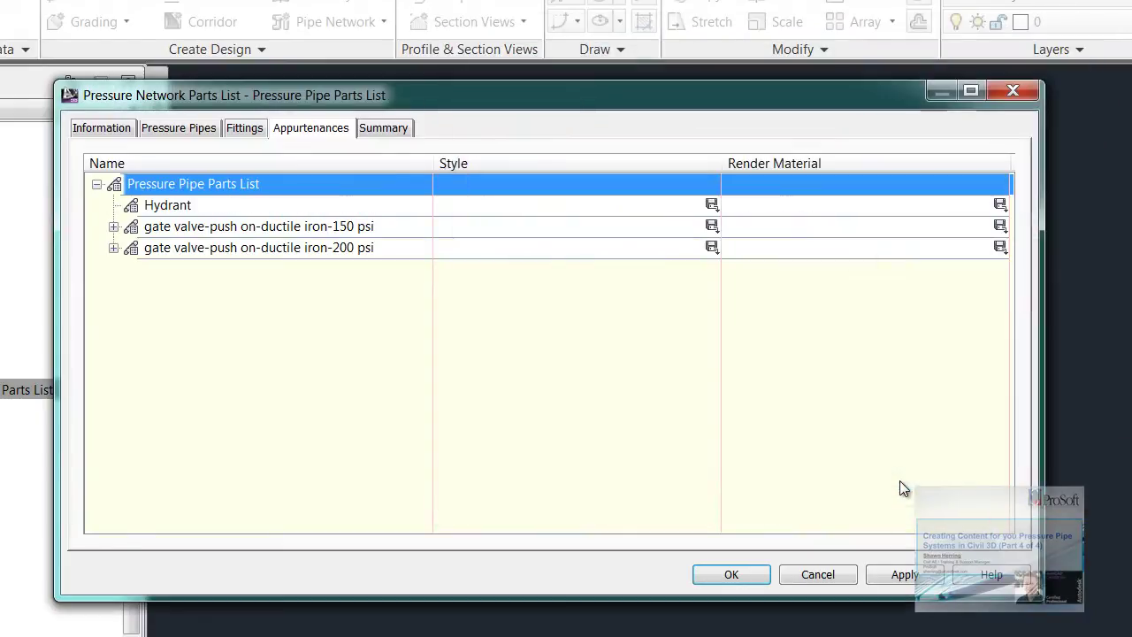
# Add a size with the default 1.000000 in nominal diameter to the Hydrant.
pyautogui.rightClick(177, 213)
pyautogui.click(266, 228)
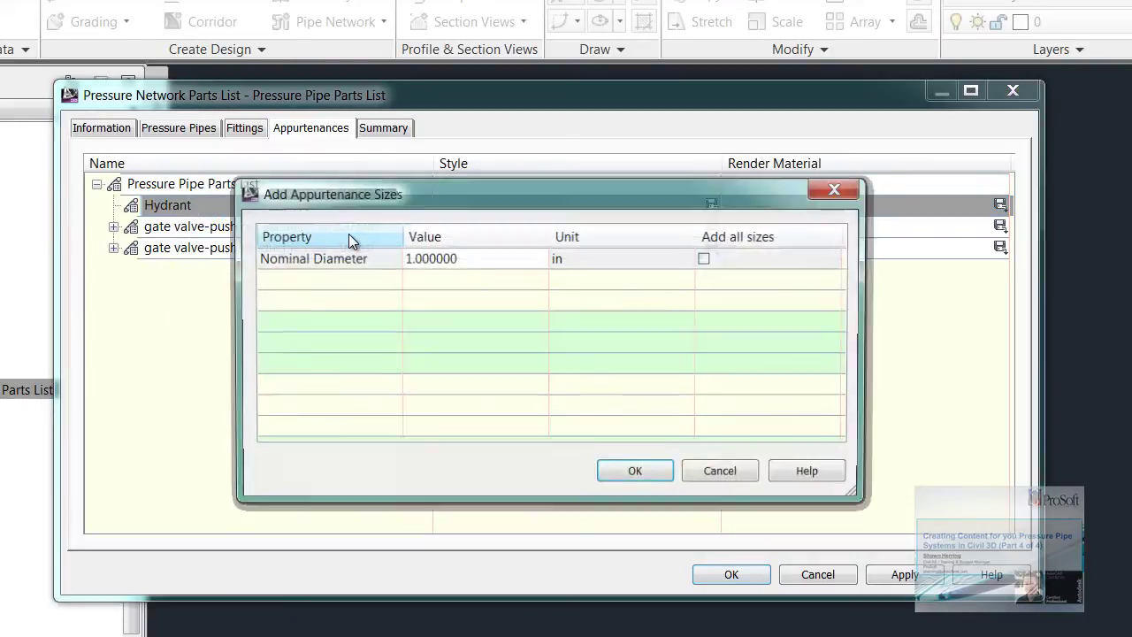
pyautogui.click(427, 260)
pyautogui.click(466, 260)
pyautogui.click(467, 260)
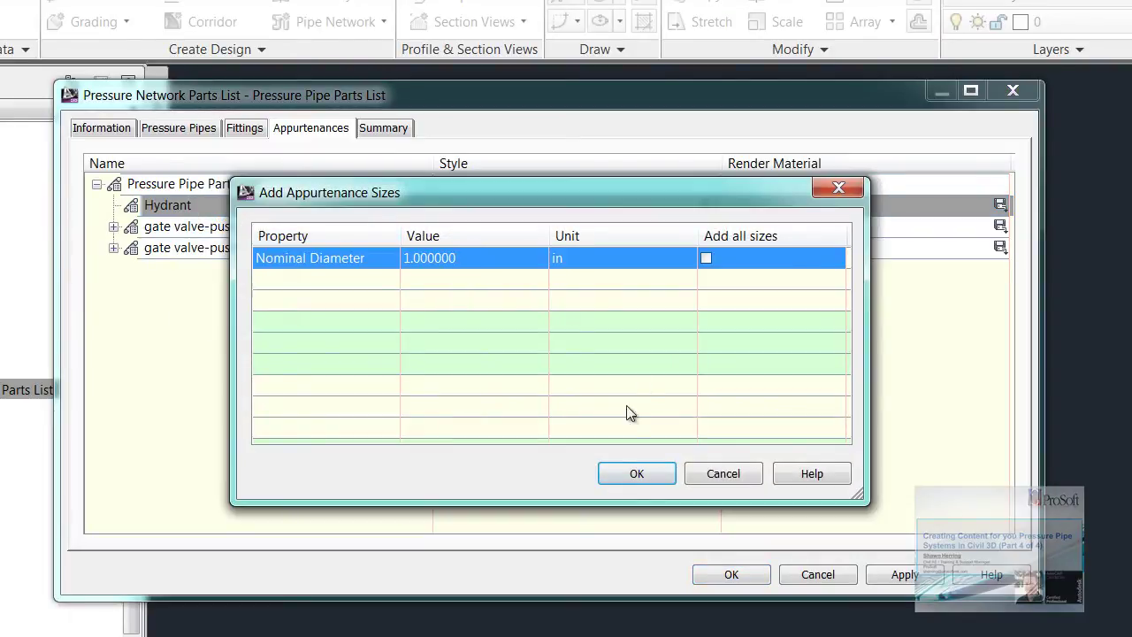
pyautogui.click(637, 475)
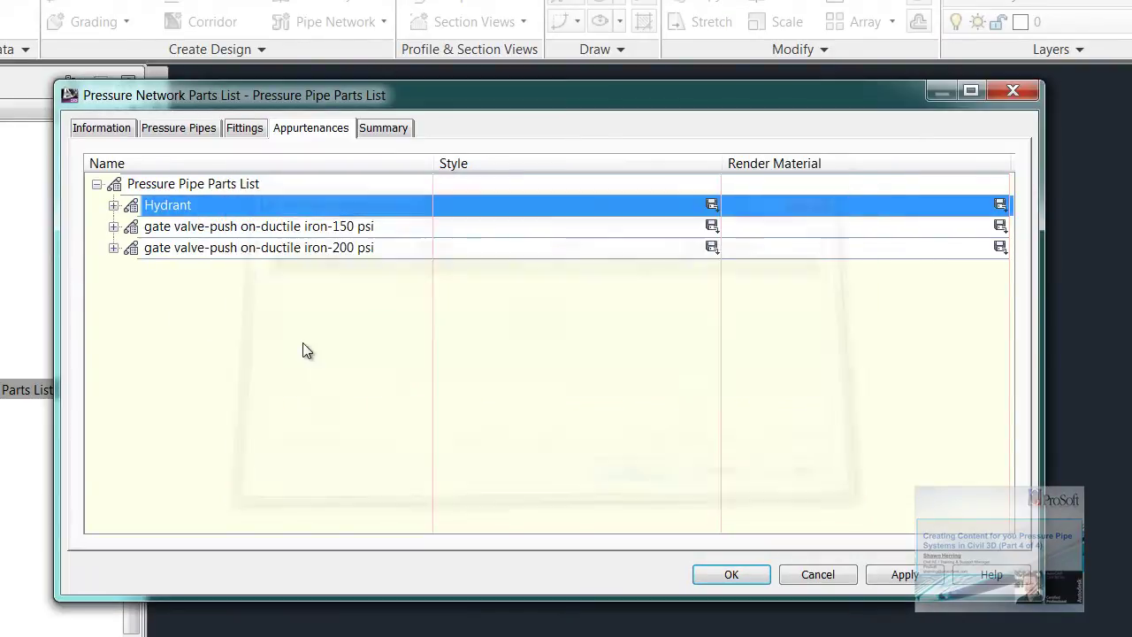
# Create a new appurtenance style named Hydrant for the Hydrant size.
pyautogui.click(113, 206)
pyautogui.click(209, 229)
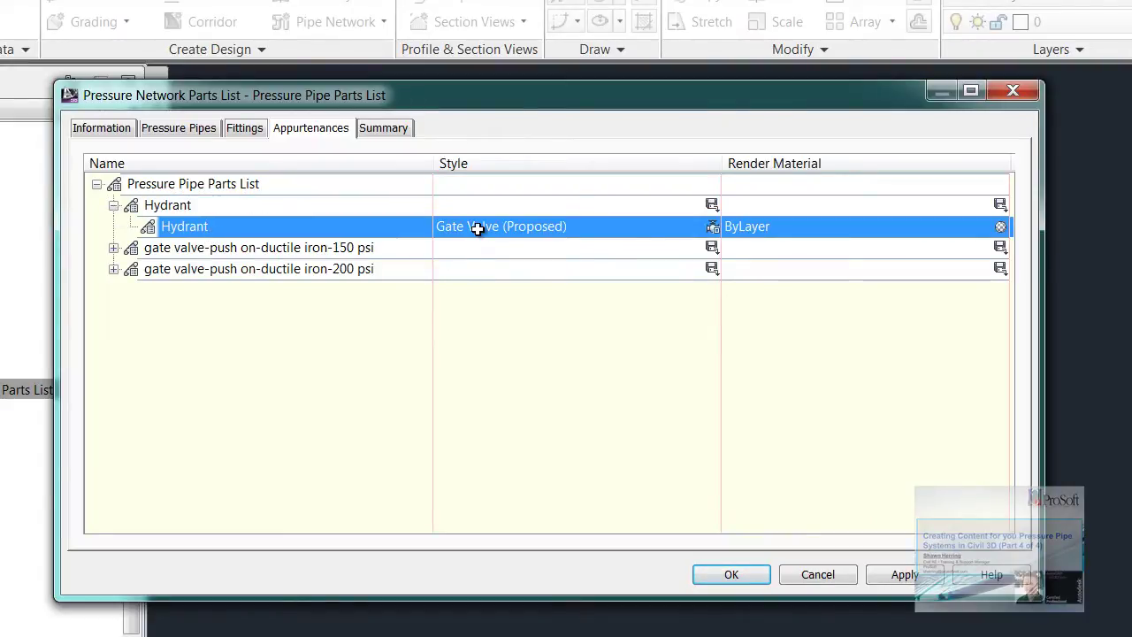
pyautogui.click(713, 228)
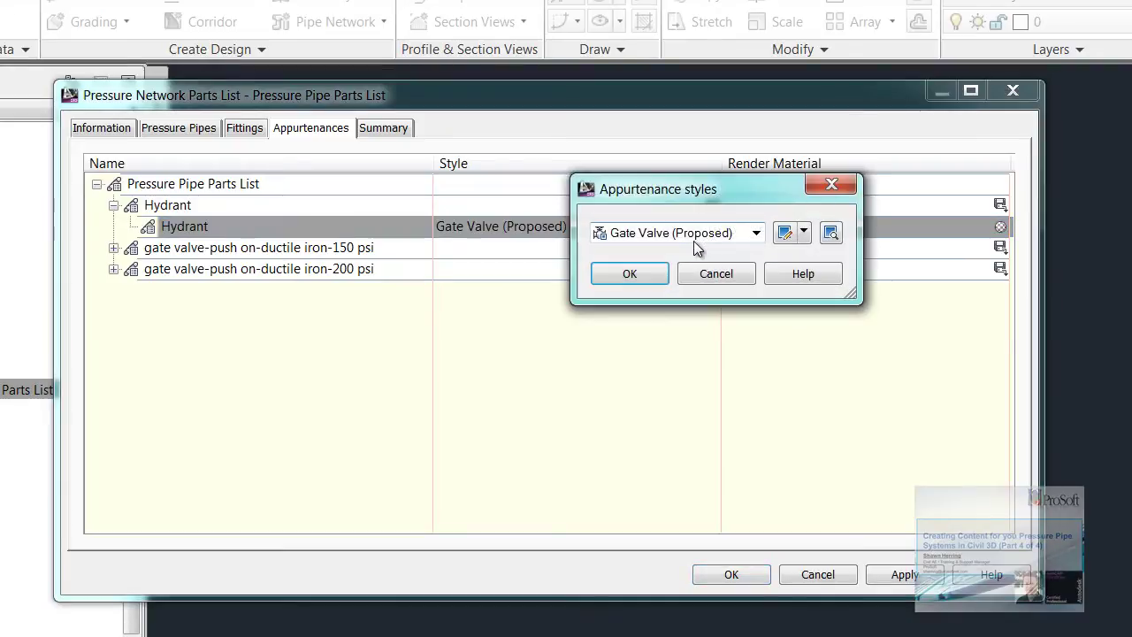
pyautogui.click(696, 235)
pyautogui.click(673, 268)
pyautogui.click(803, 232)
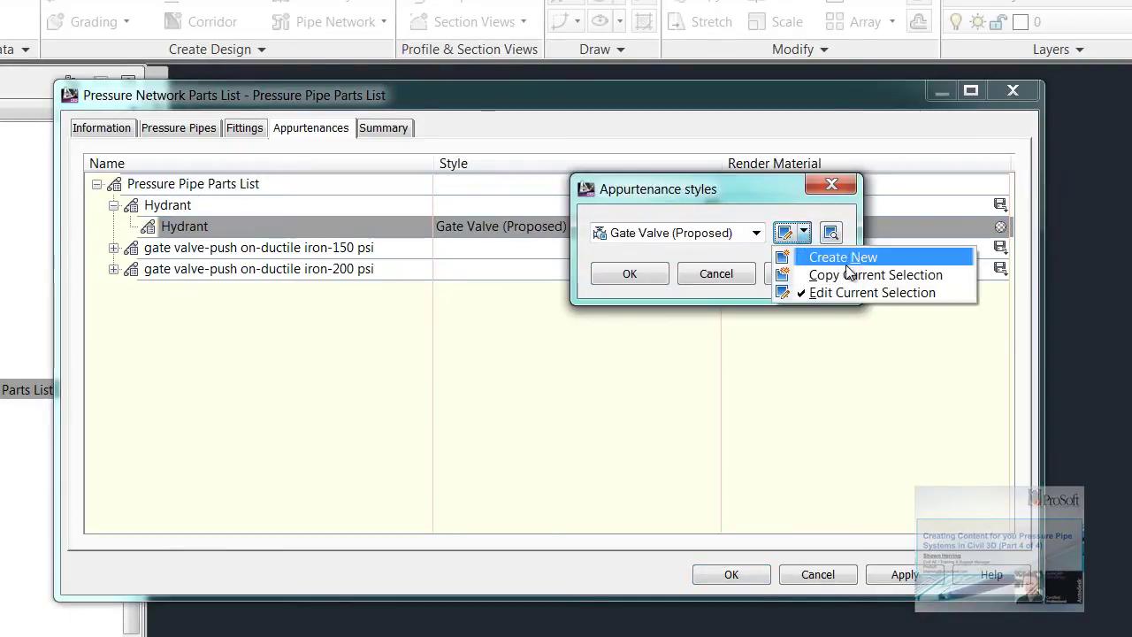
pyautogui.click(844, 258)
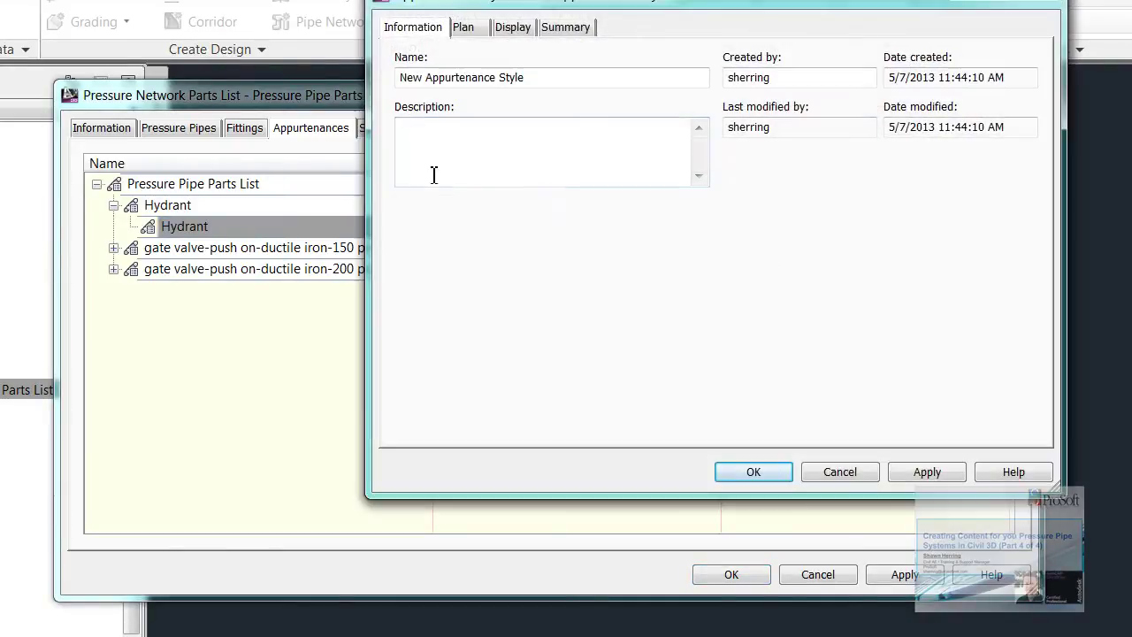
pyautogui.moveTo(536, 78); pyautogui.dragTo(372, 68)
pyautogui.write('Hydrant')
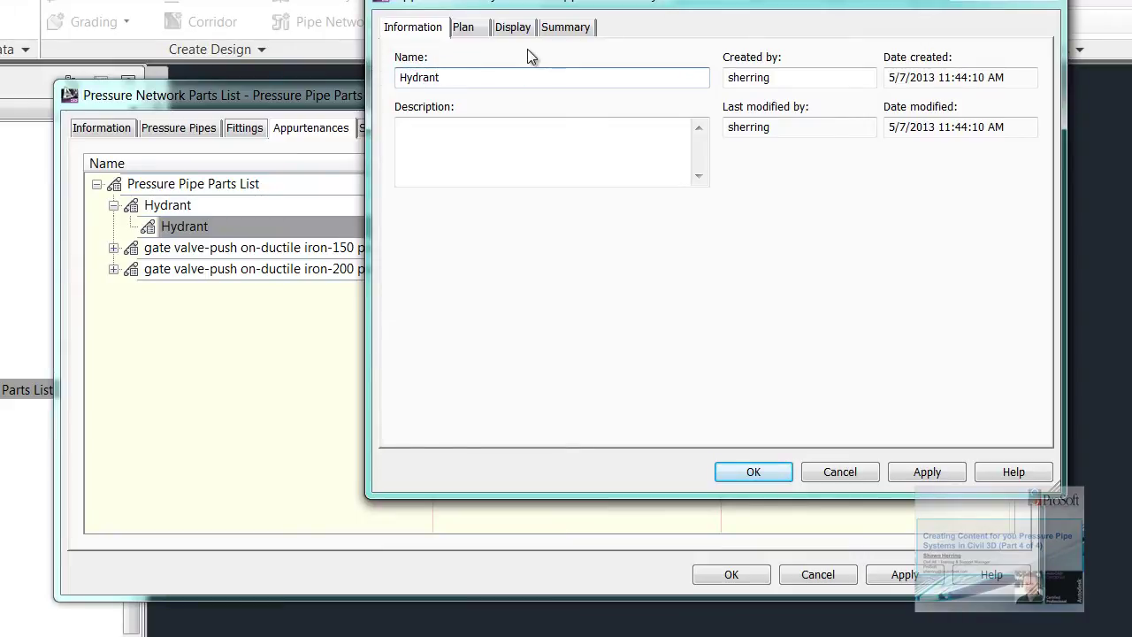
# Preview and save the Hydrant style, apply it, then display the ductile iron fittings.
pyautogui.click(469, 28)
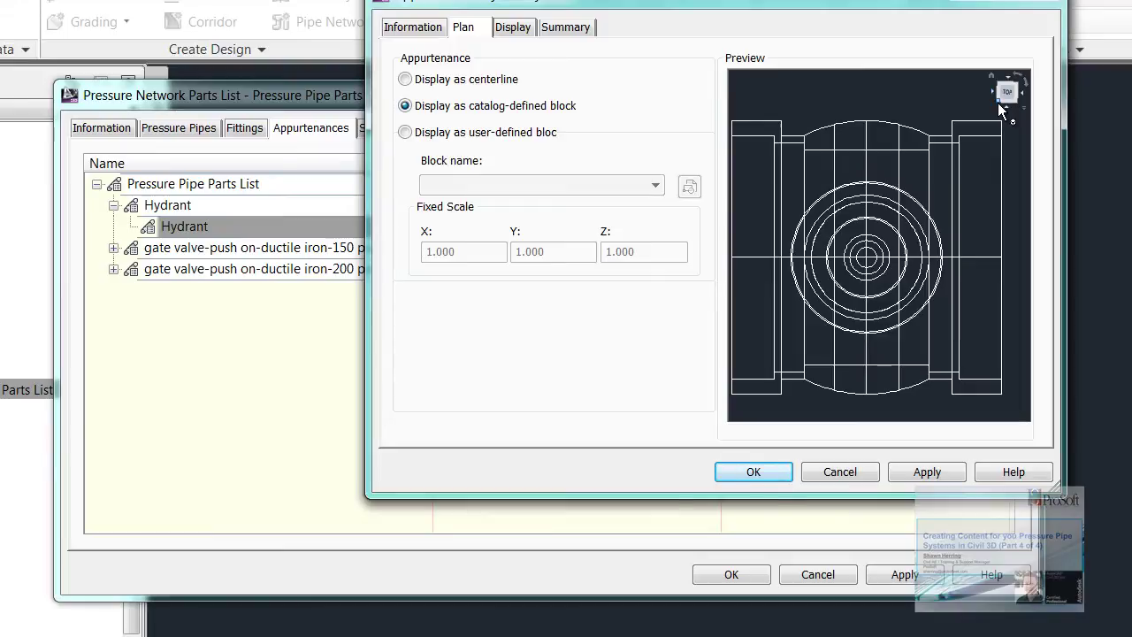
pyautogui.click(998, 103)
pyautogui.scroll(3, 849, 258)
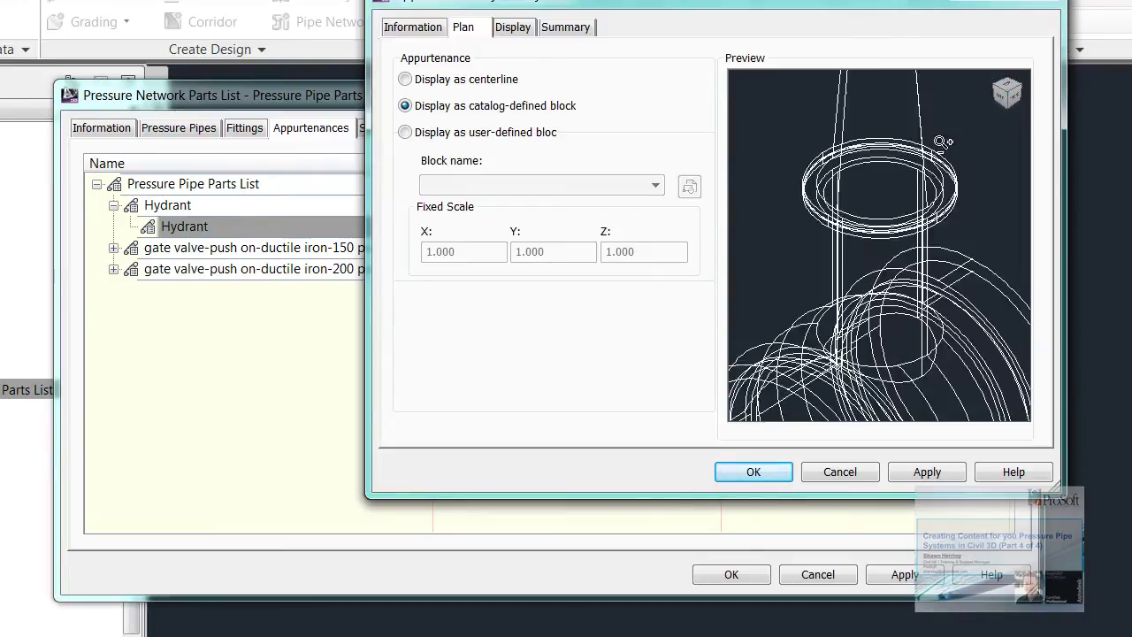
pyautogui.click(511, 29)
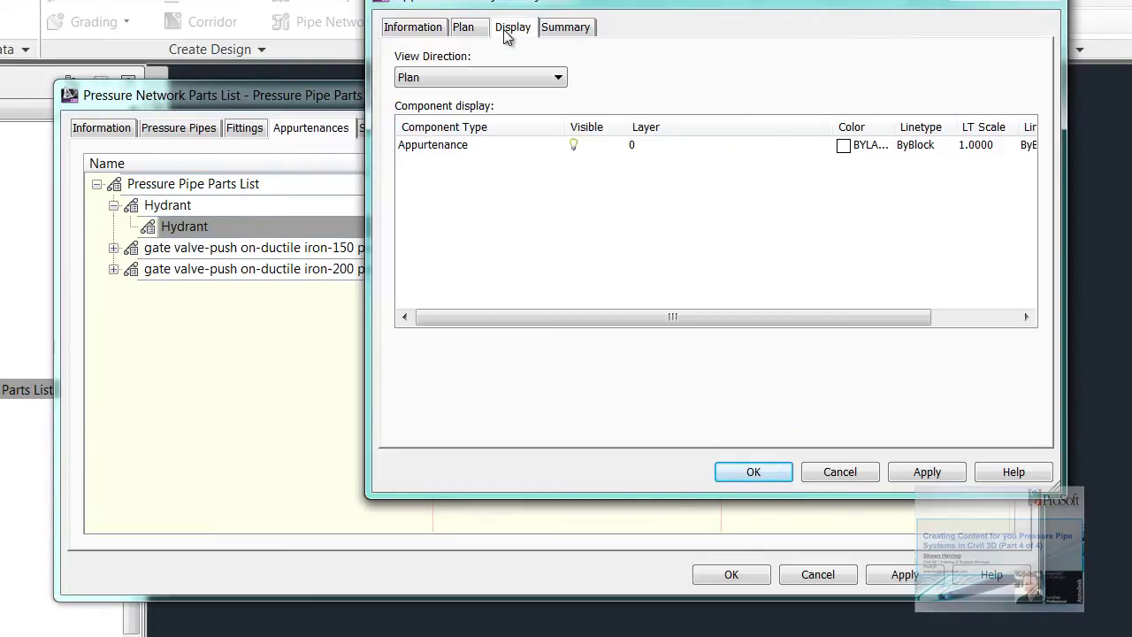
pyautogui.click(754, 472)
pyautogui.click(632, 273)
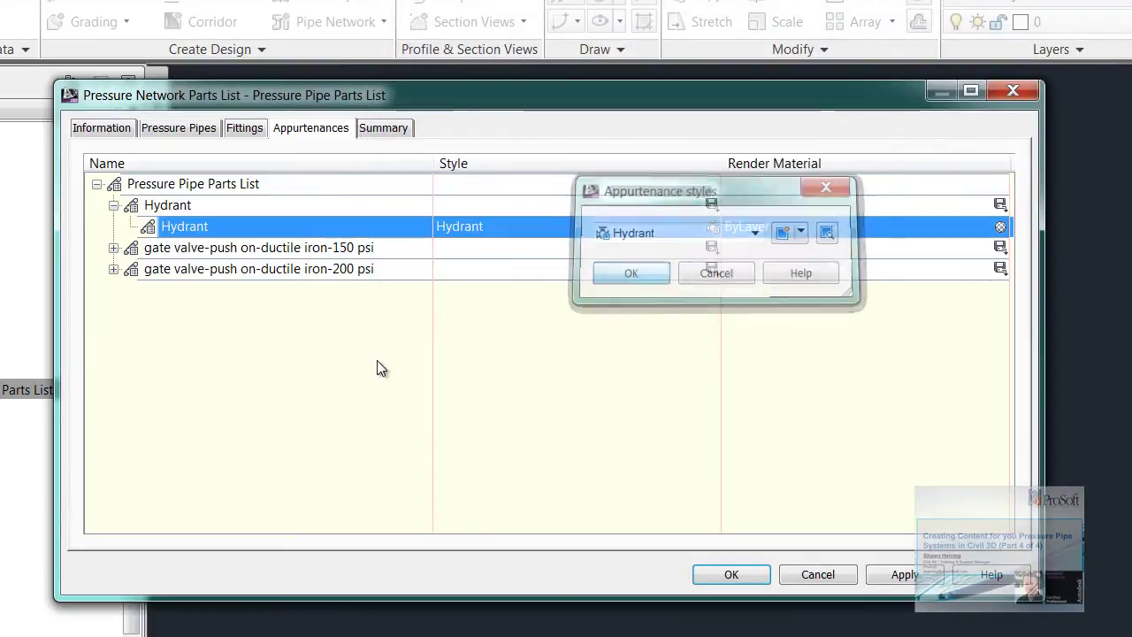
pyautogui.click(244, 128)
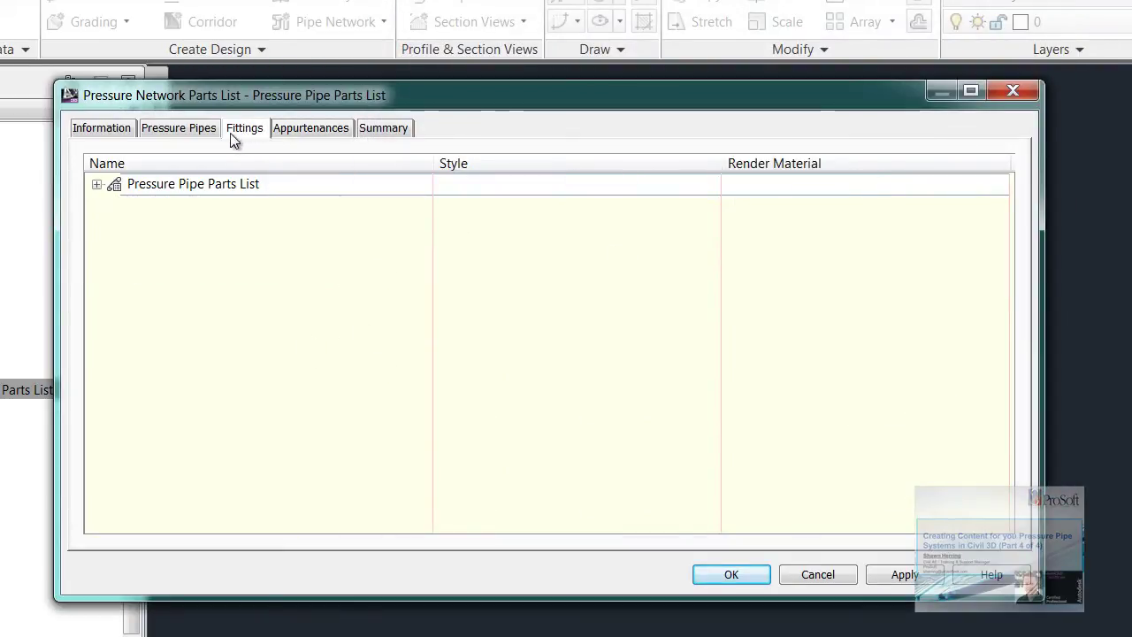
pyautogui.click(96, 185)
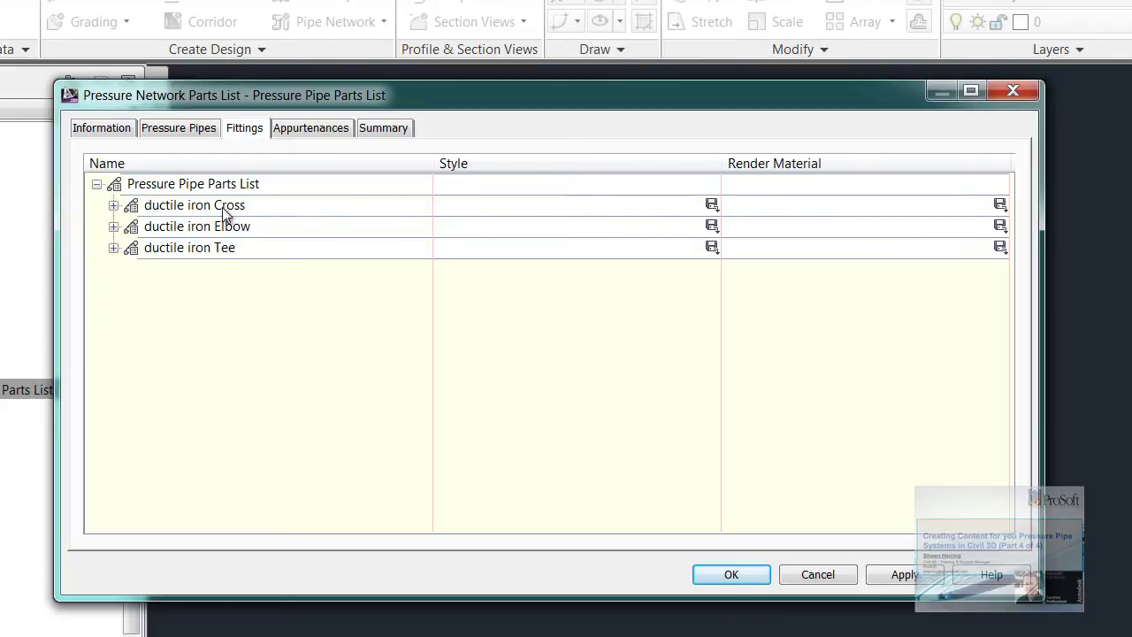
# Add a 12-inch nominal diameter size (12" DI Valve) to the 200 psi gate valve family.
pyautogui.click(296, 129)
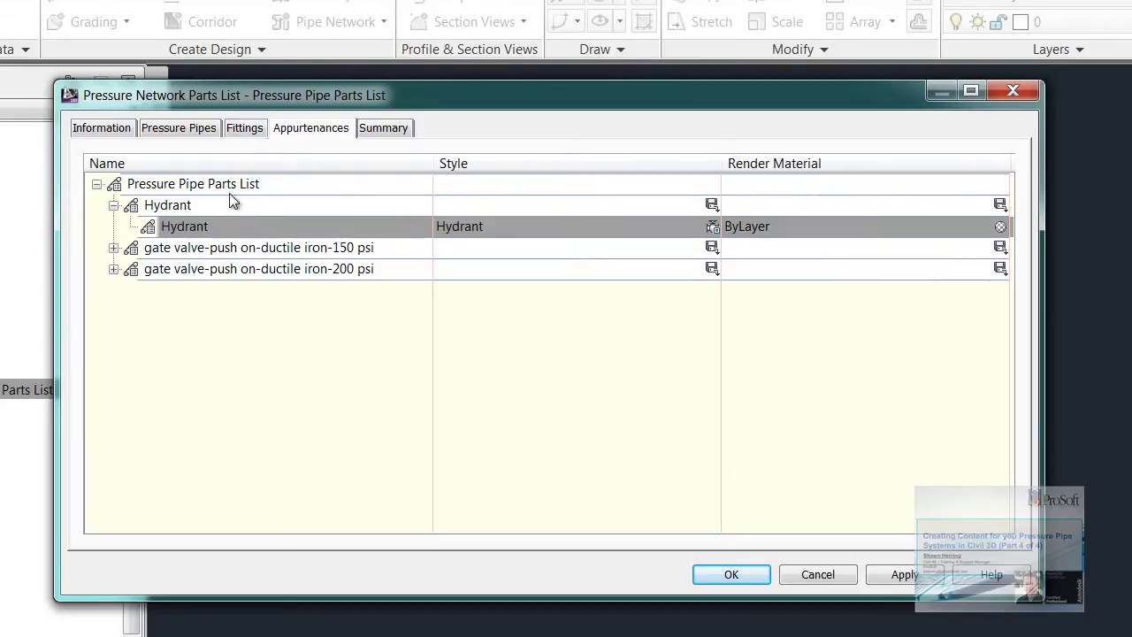
pyautogui.rightClick(209, 184)
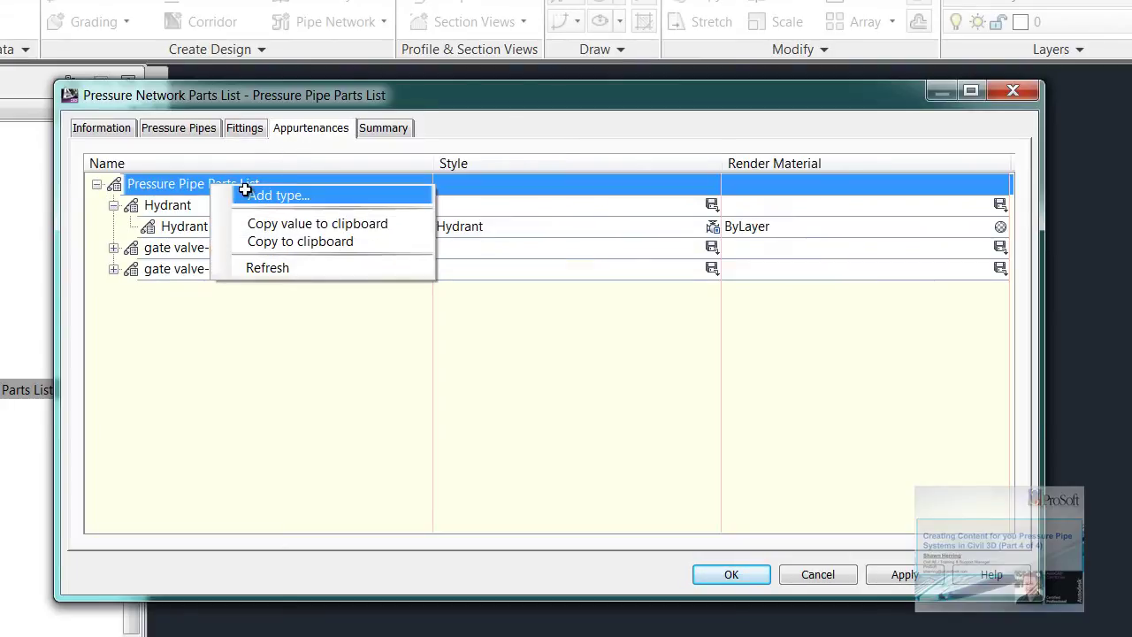
pyautogui.click(245, 189)
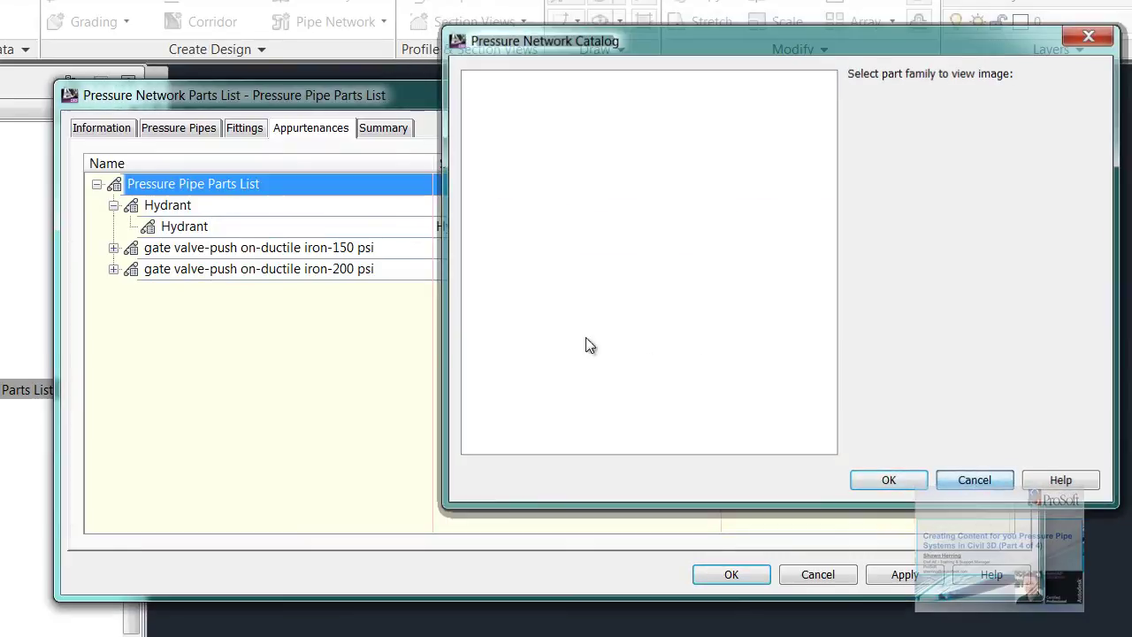
pyautogui.click(977, 482)
pyautogui.click(113, 269)
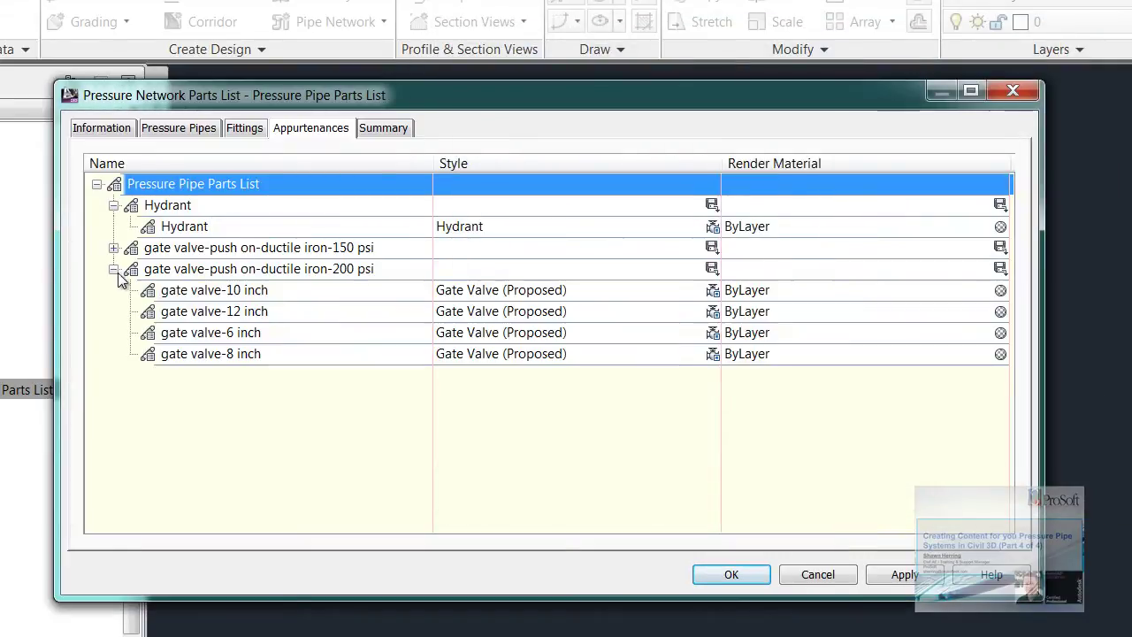
pyautogui.rightClick(221, 271)
pyautogui.click(257, 285)
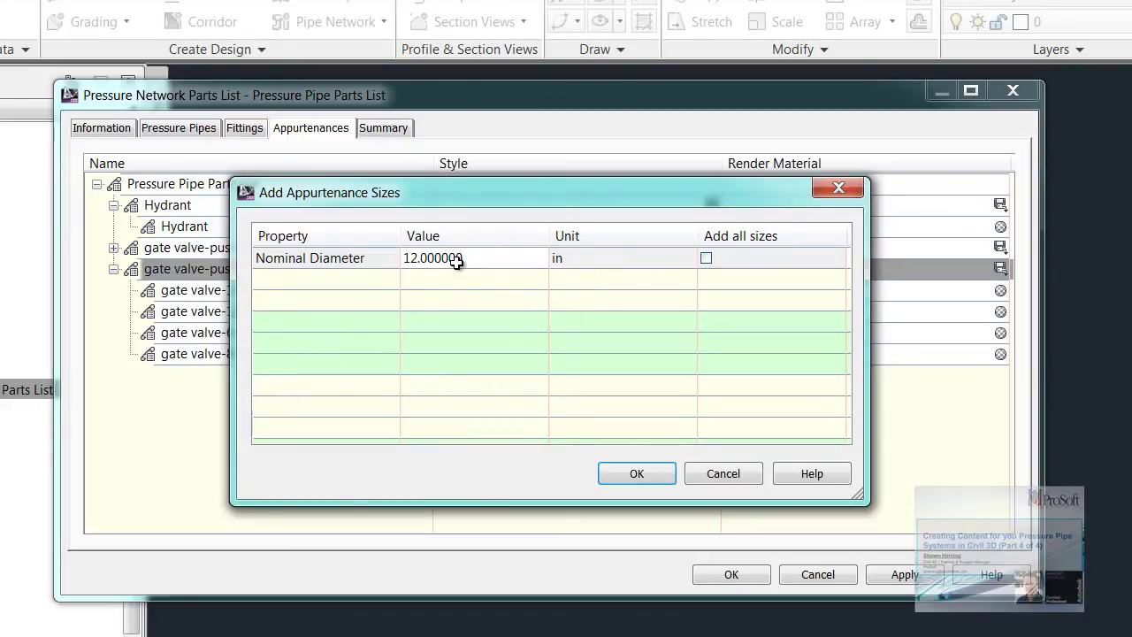
pyautogui.click(482, 263)
pyautogui.click(485, 264)
pyautogui.click(484, 264)
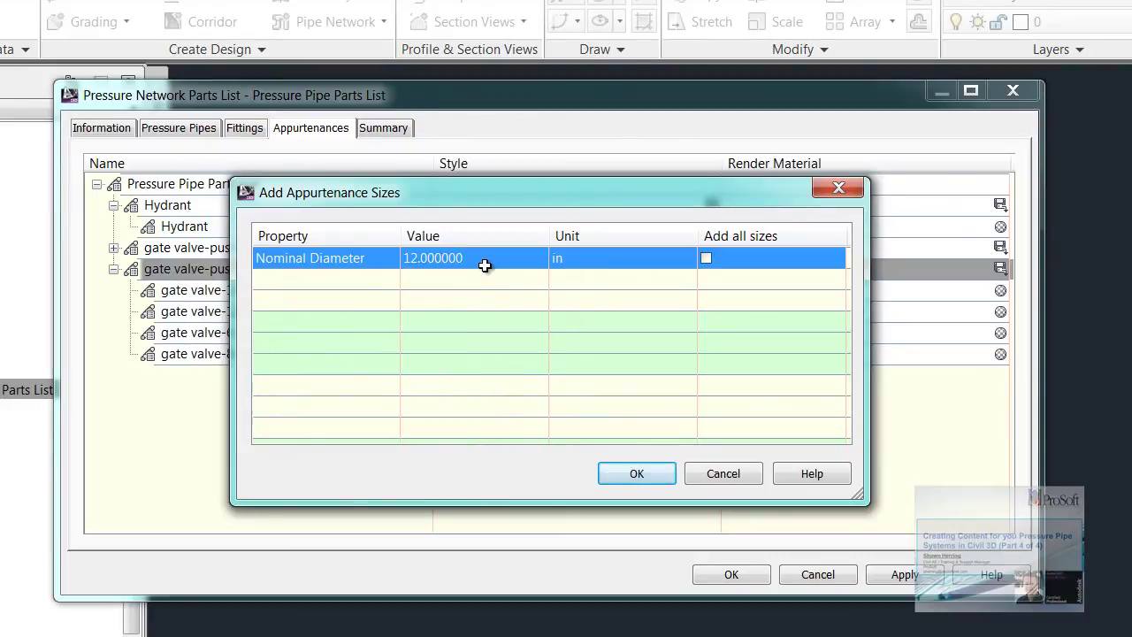
pyautogui.click(655, 475)
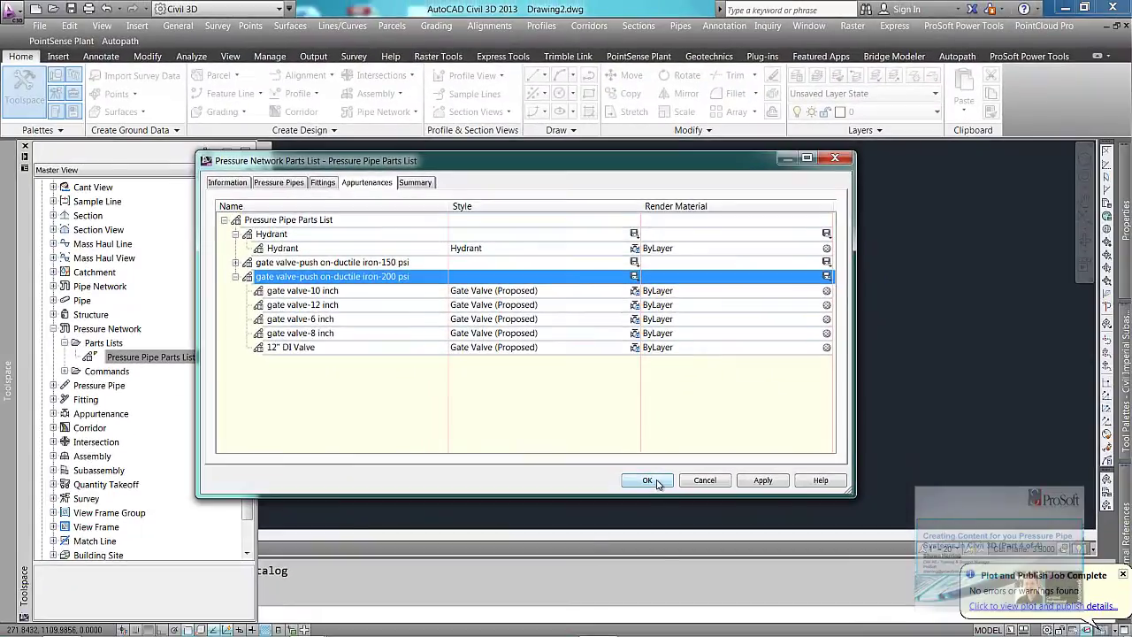
# Save the parts list and create a new pressure network with the default settings.
pyautogui.click(647, 481)
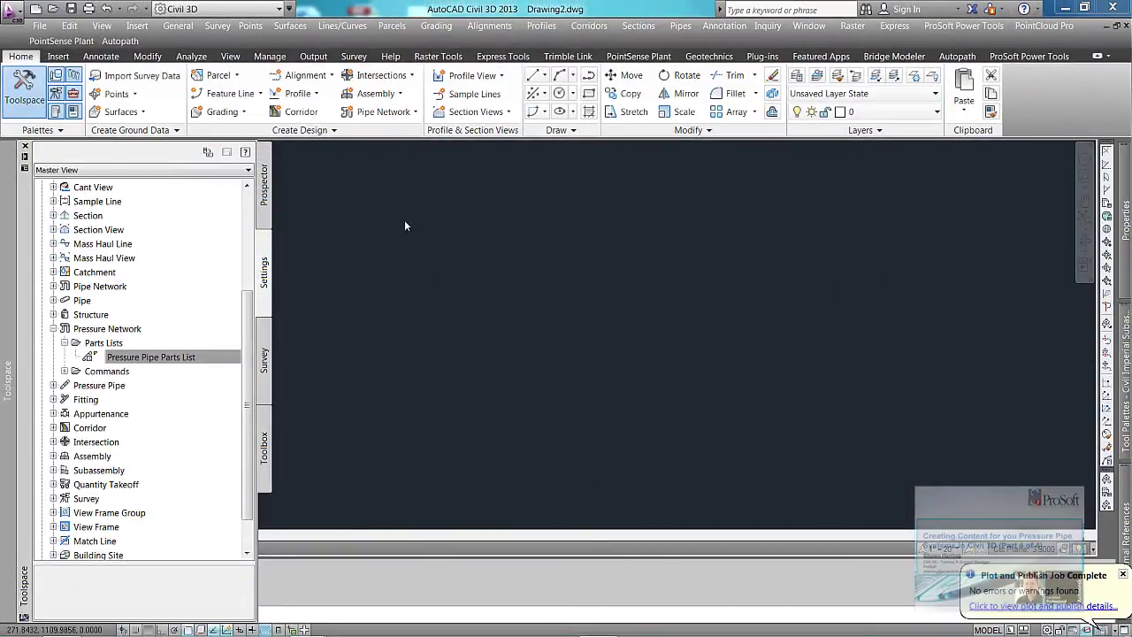
pyautogui.click(386, 115)
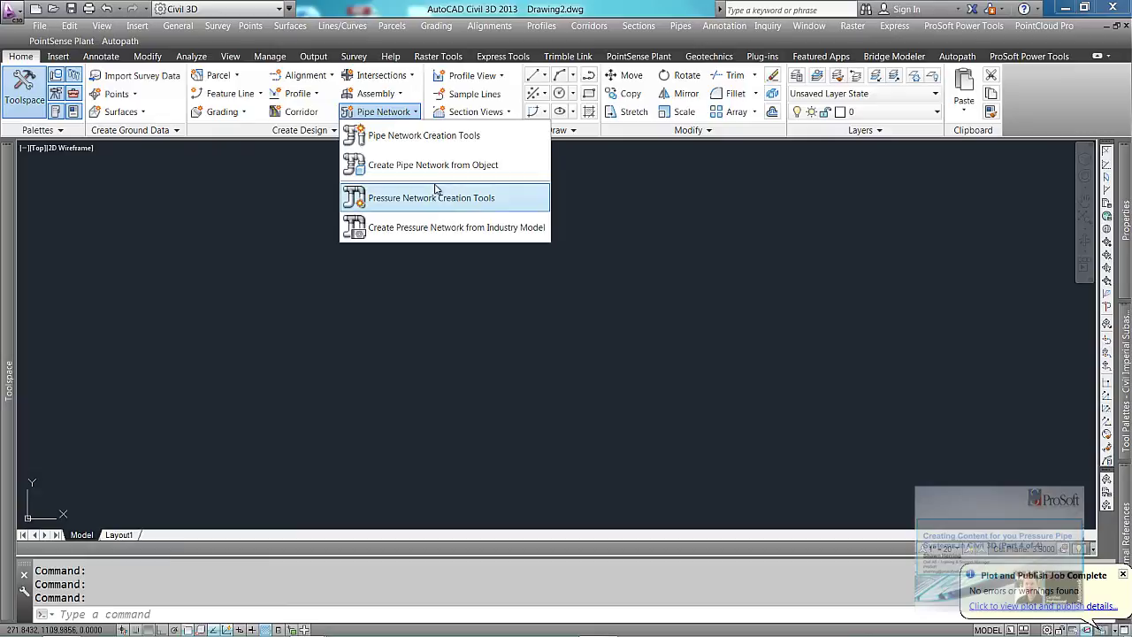
pyautogui.click(432, 195)
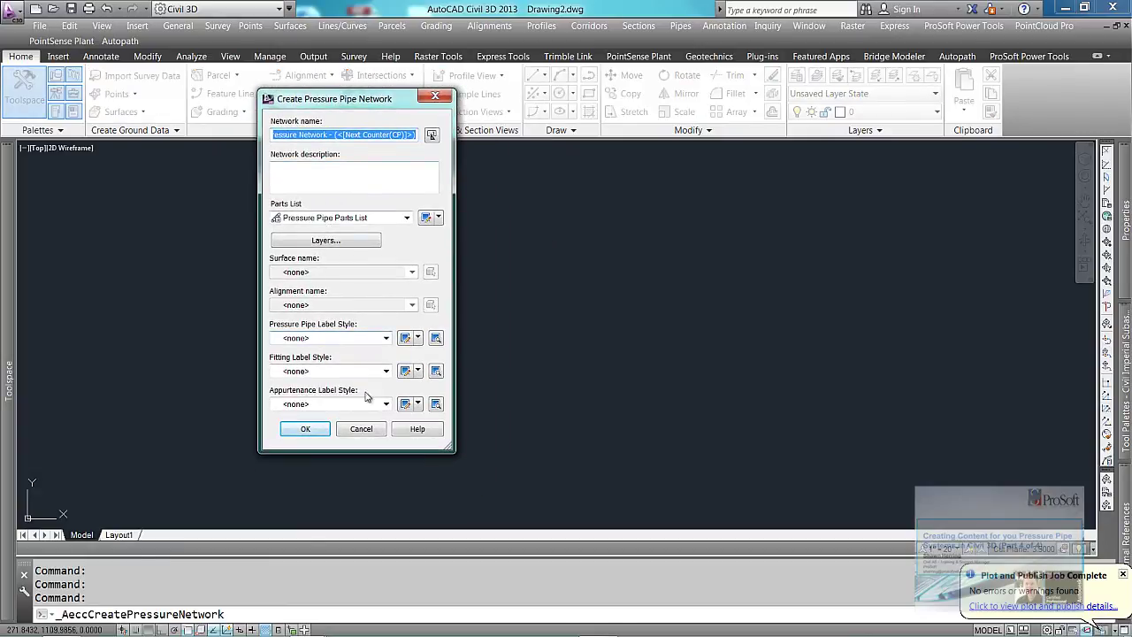
pyautogui.click(305, 429)
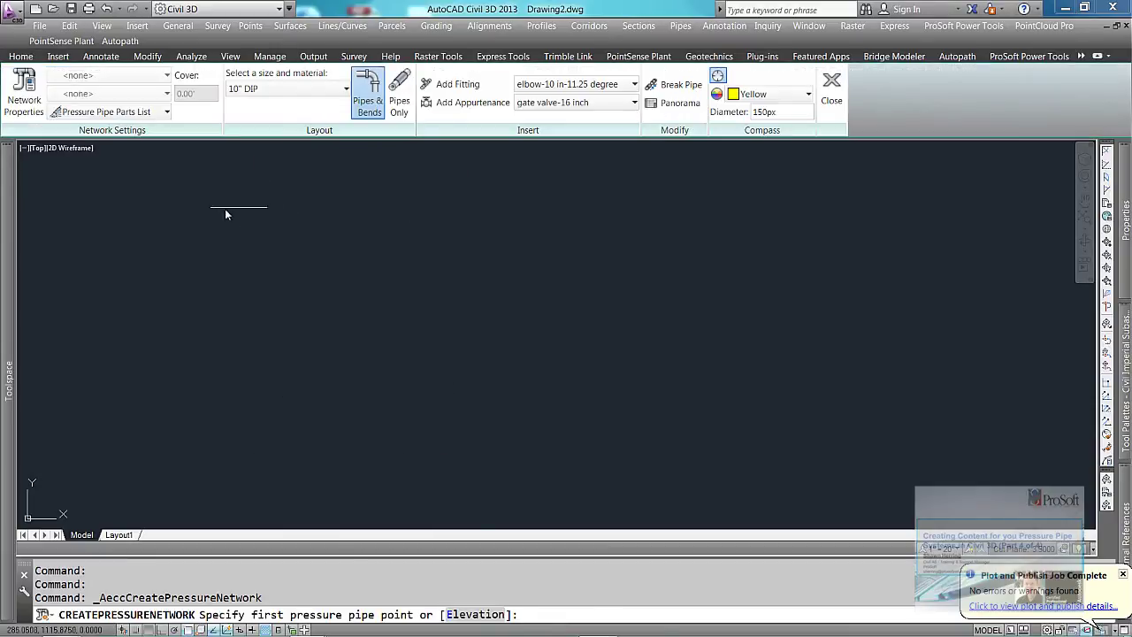
# Draw a 10" DIP pipe from the upper left down toward centre, then right.
pyautogui.click(186, 213)
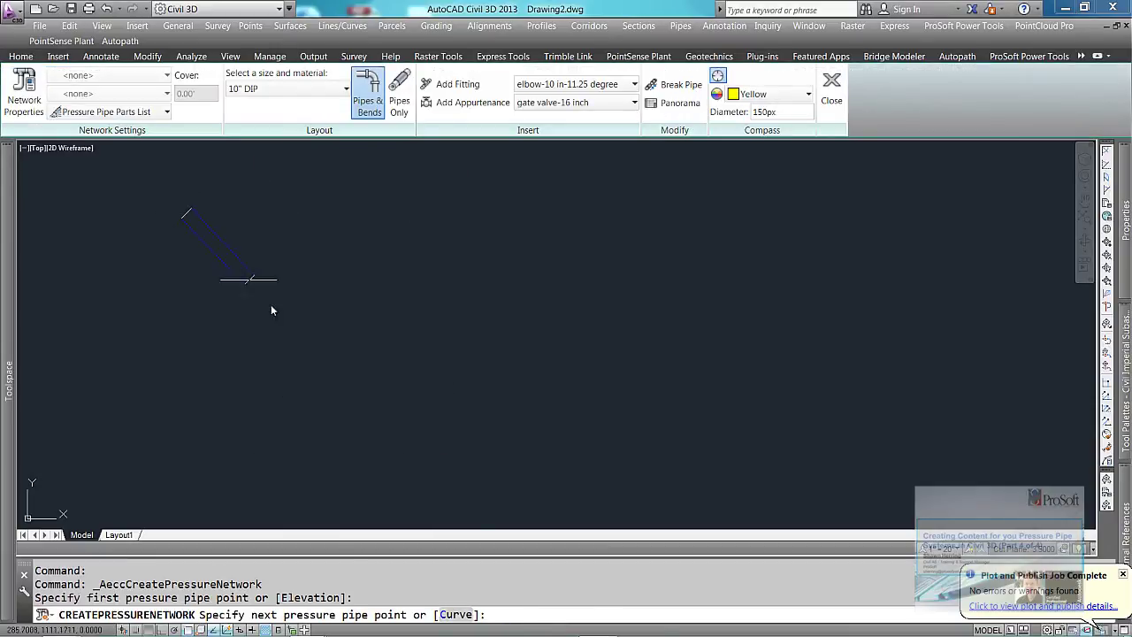
pyautogui.click(474, 439)
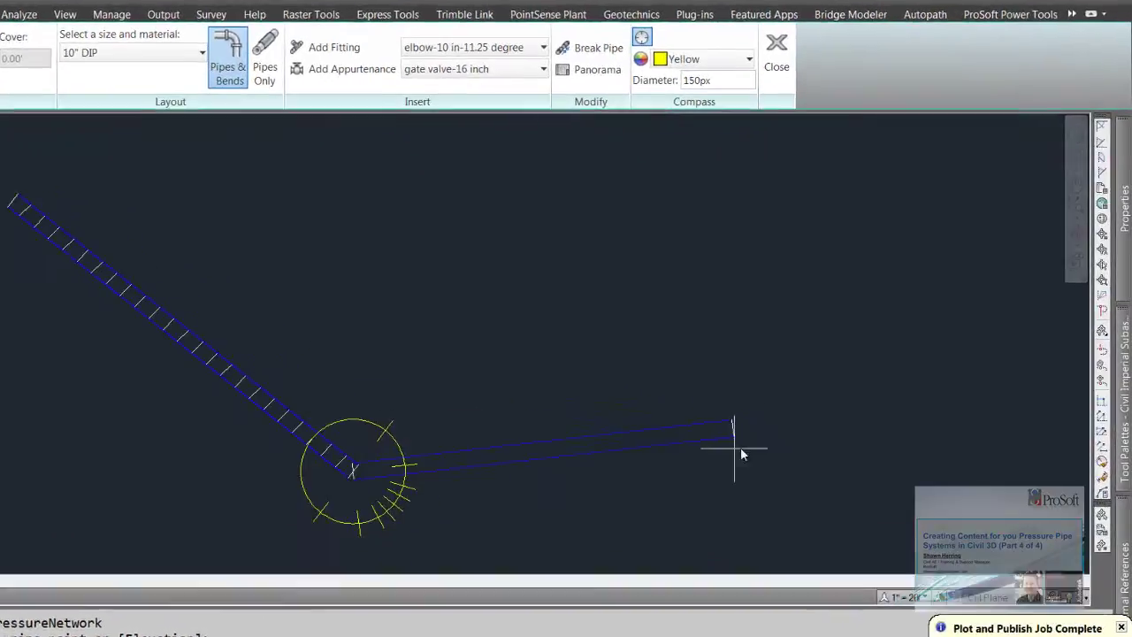
pyautogui.click(699, 463)
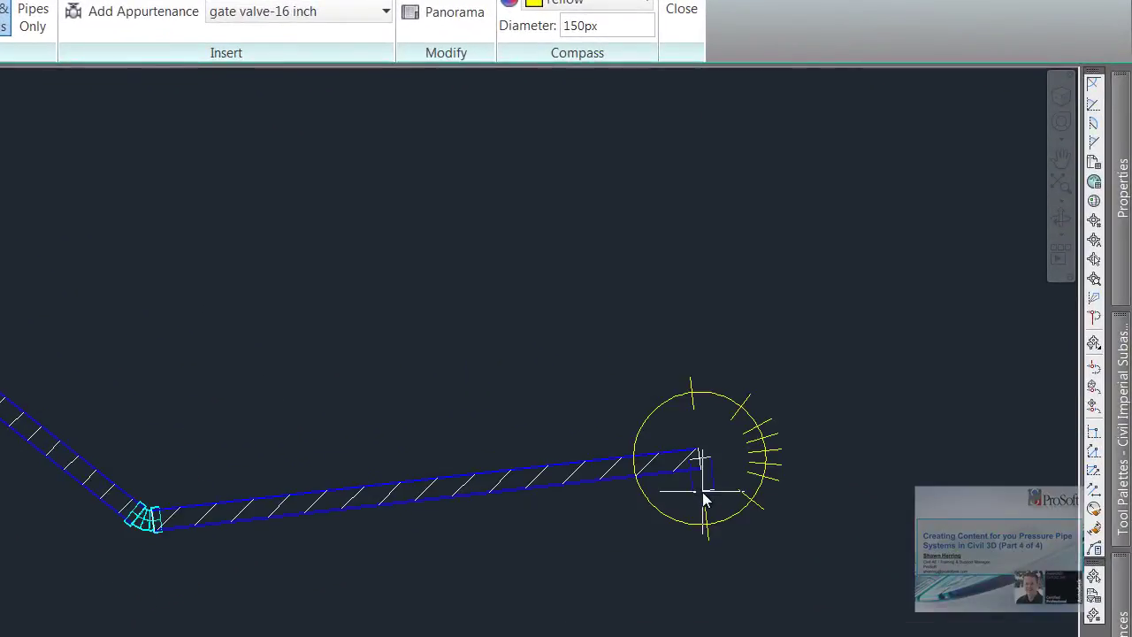
pyautogui.rightClick(648, 269)
pyautogui.click(684, 285)
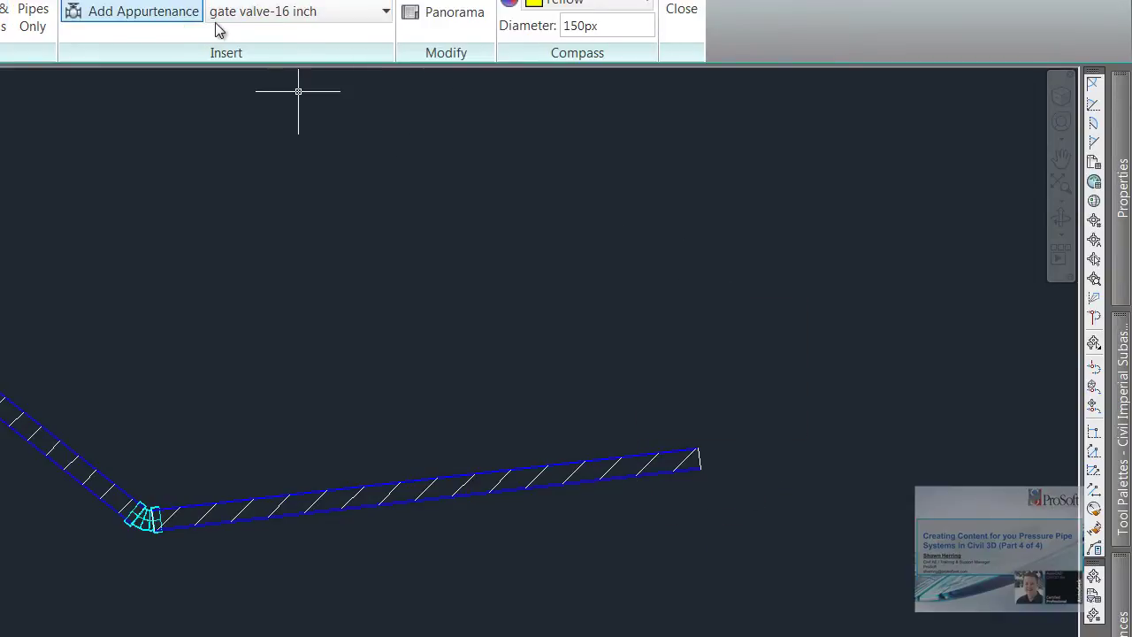
# Place a Hydrant appurtenance near the end of the pressure pipe run.
pyautogui.click(263, 20)
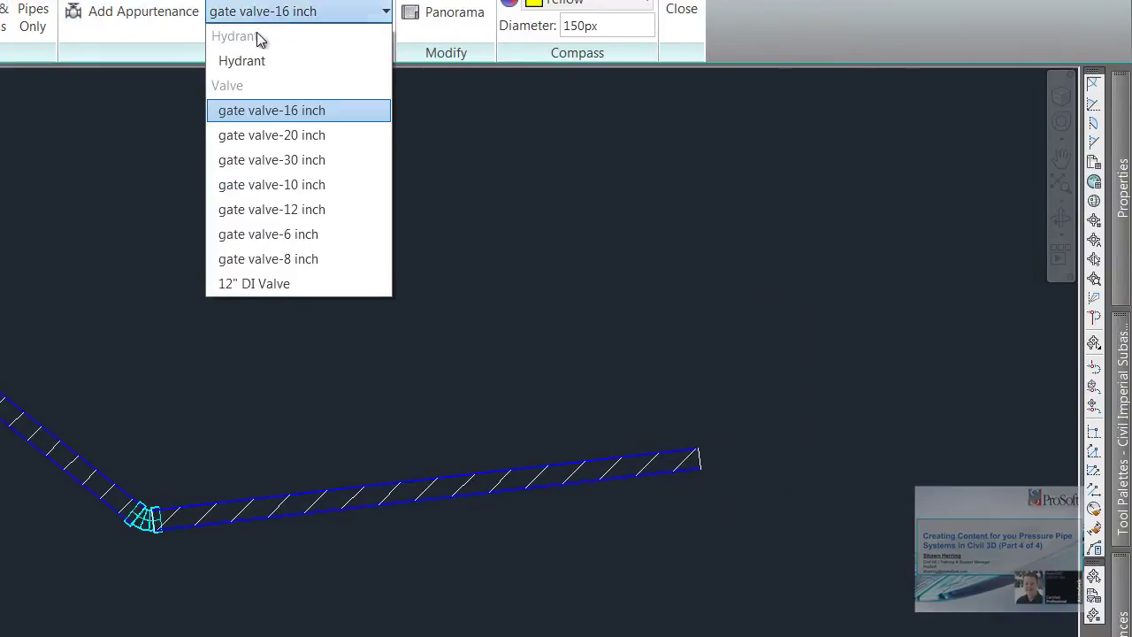
pyautogui.click(248, 60)
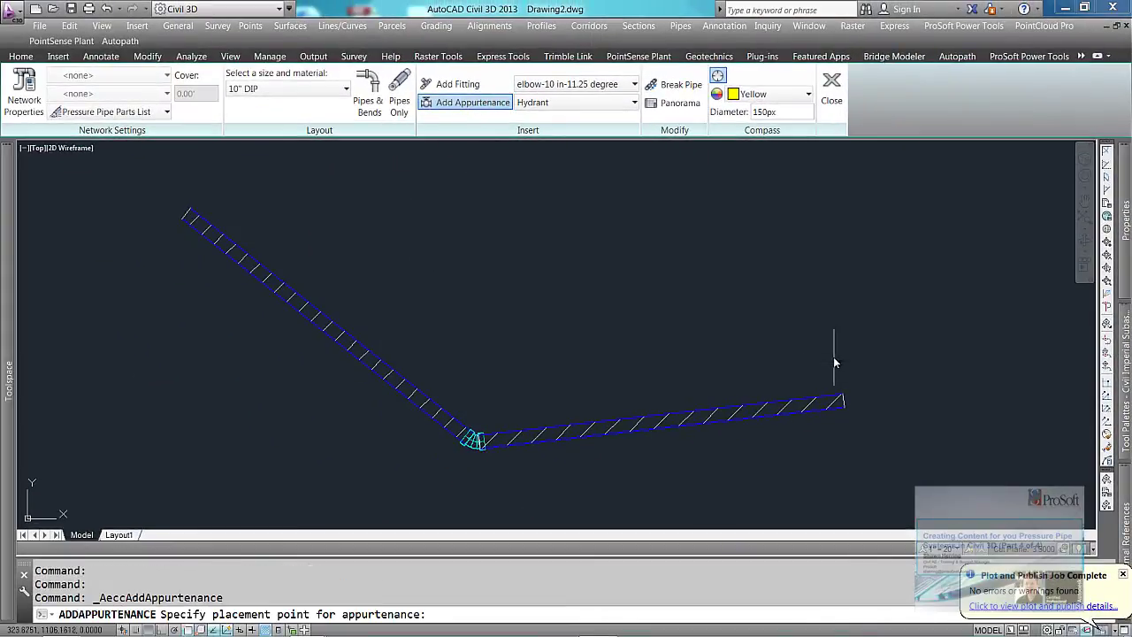
pyautogui.scroll(5, 850, 383)
pyautogui.scroll(2, 827, 359)
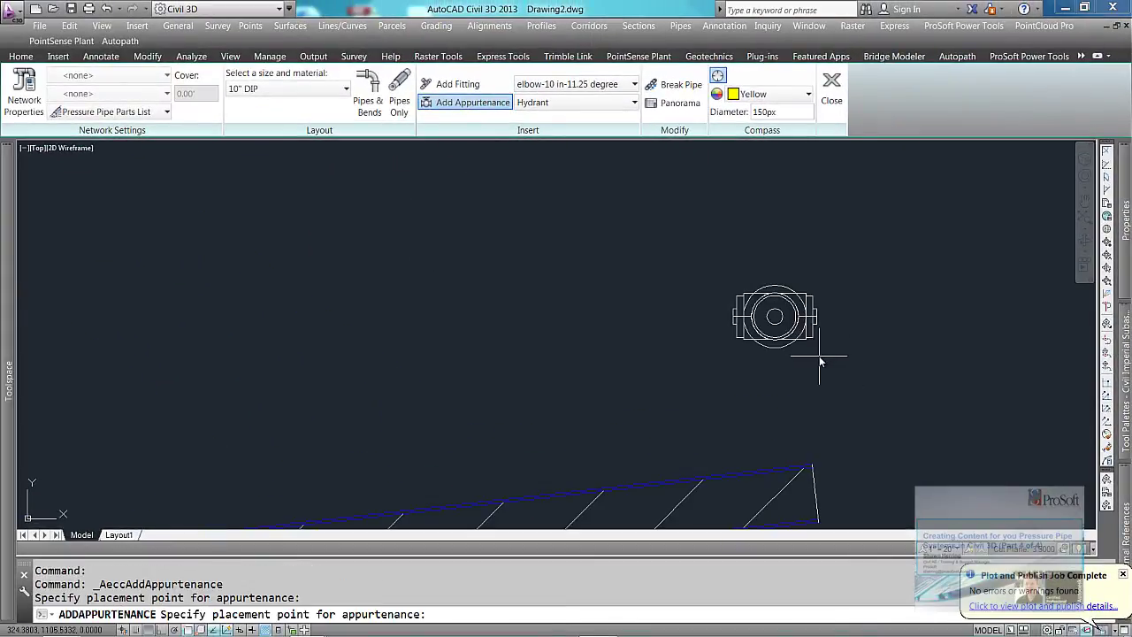
pyautogui.press('Escape')
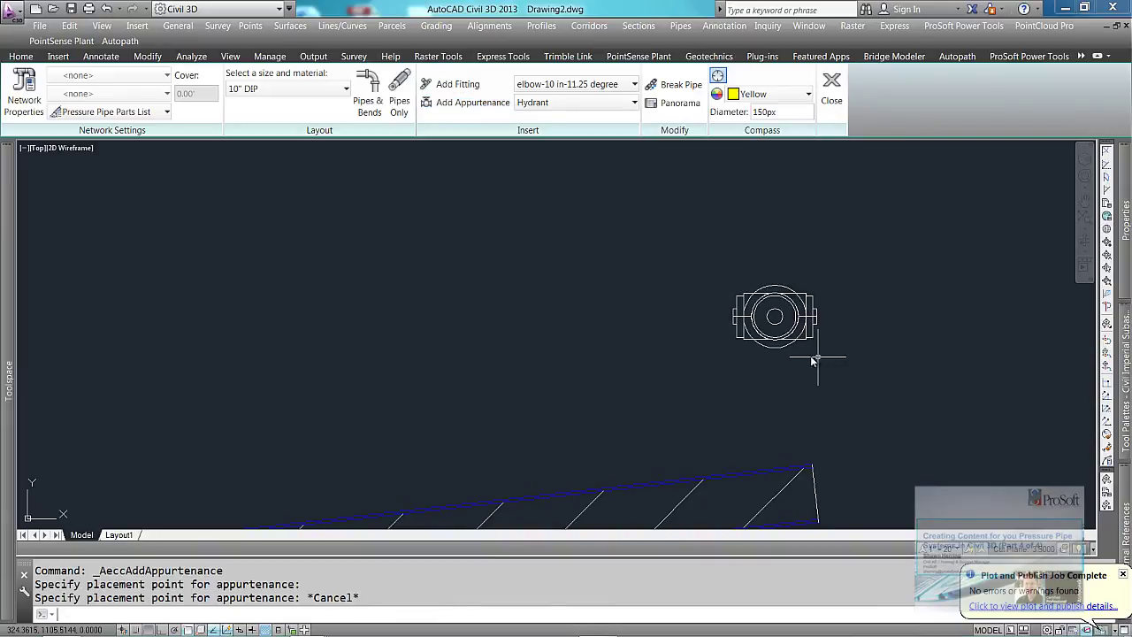
# Try extending pressure pipe from the run's end to the hydrant, then check the hydrant.
pyautogui.scroll(-2, 775, 380)
pyautogui.click(372, 104)
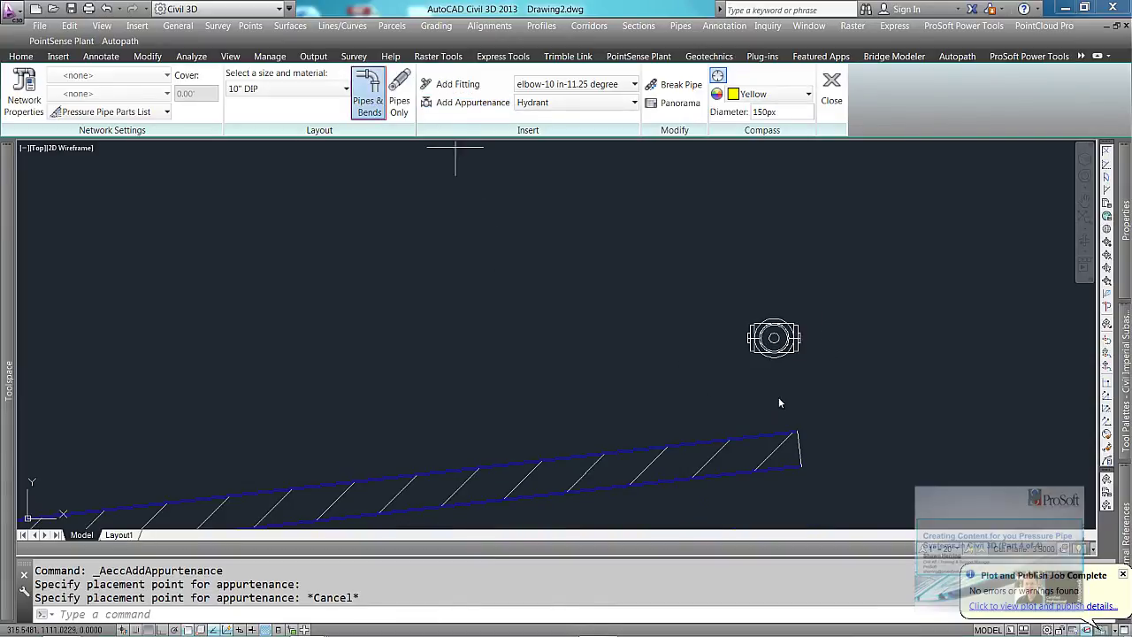
pyautogui.click(799, 449)
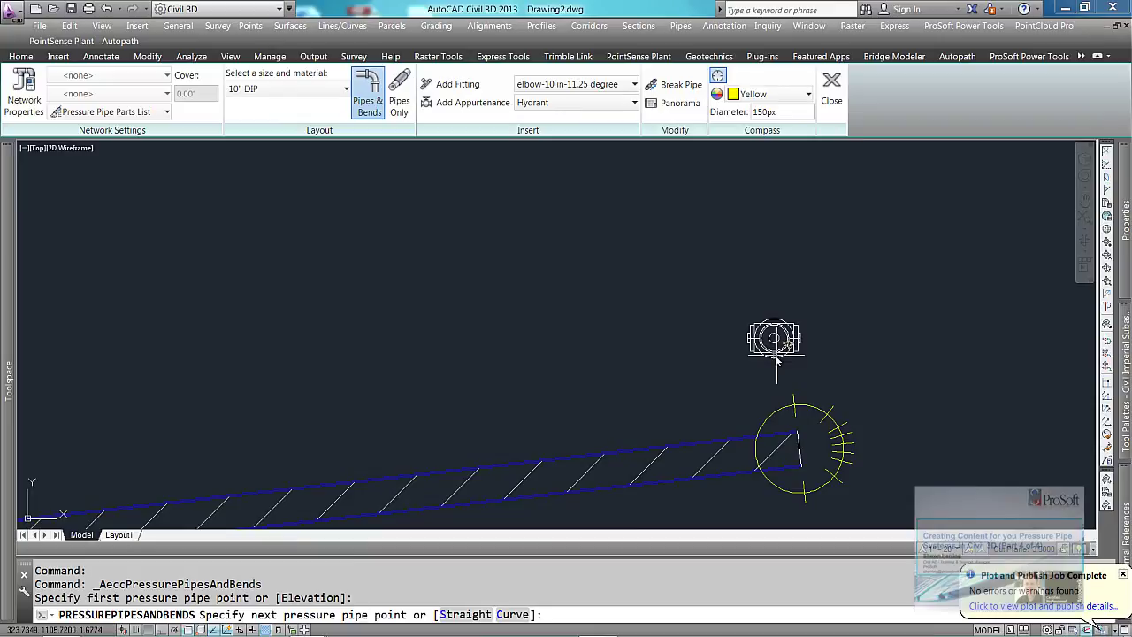
pyautogui.click(781, 367)
pyautogui.click(783, 366)
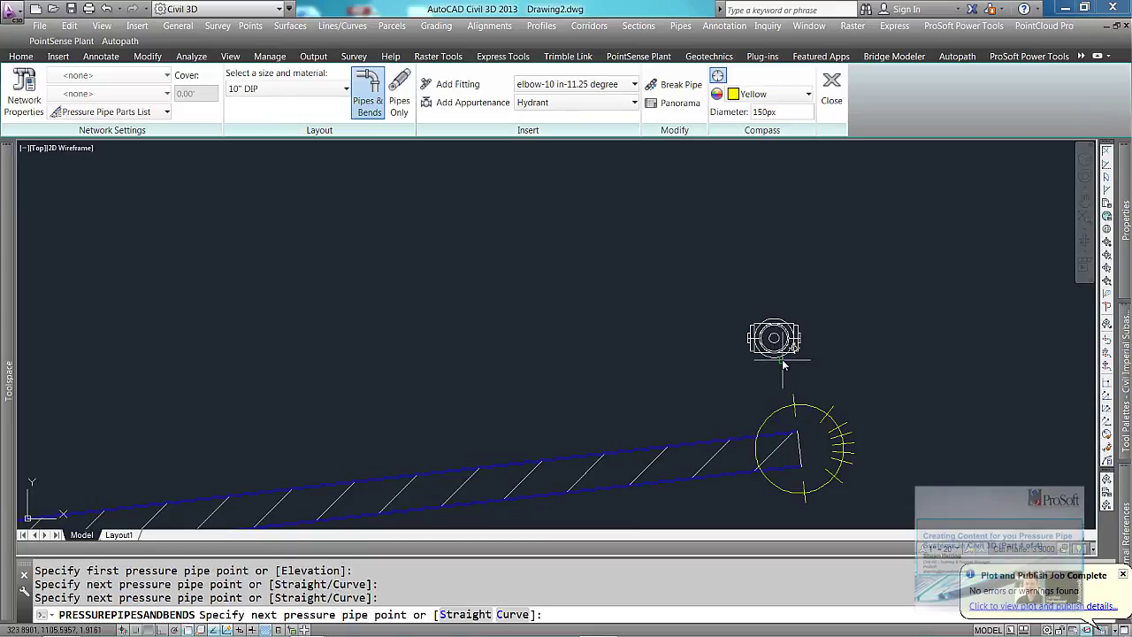
pyautogui.click(772, 329)
pyautogui.rightClick(774, 327)
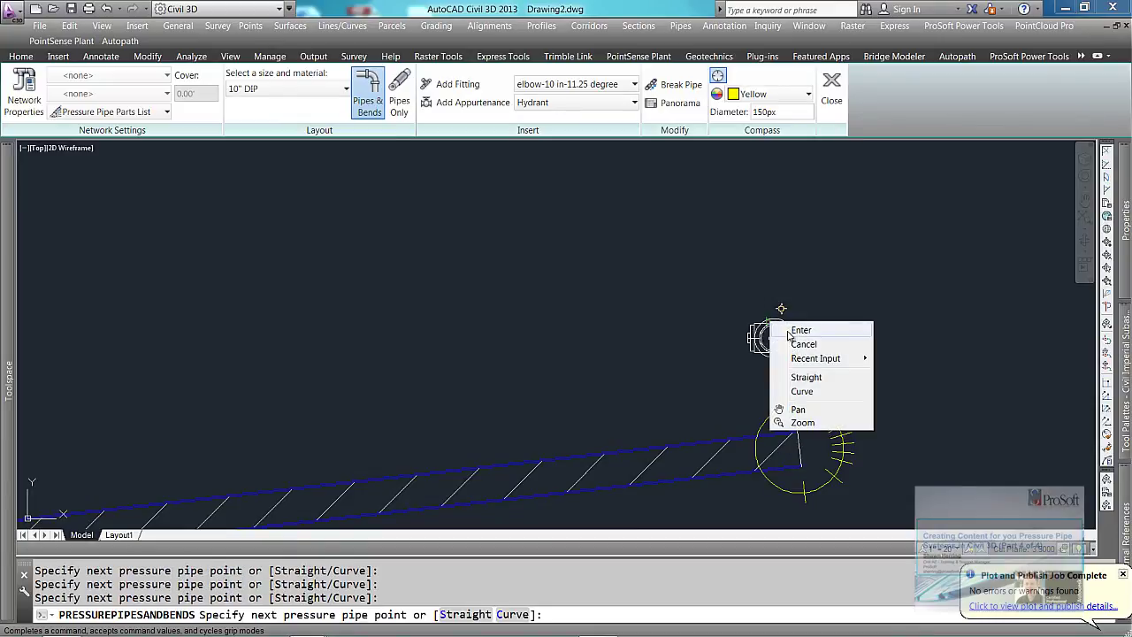
pyautogui.click(801, 327)
pyautogui.click(780, 352)
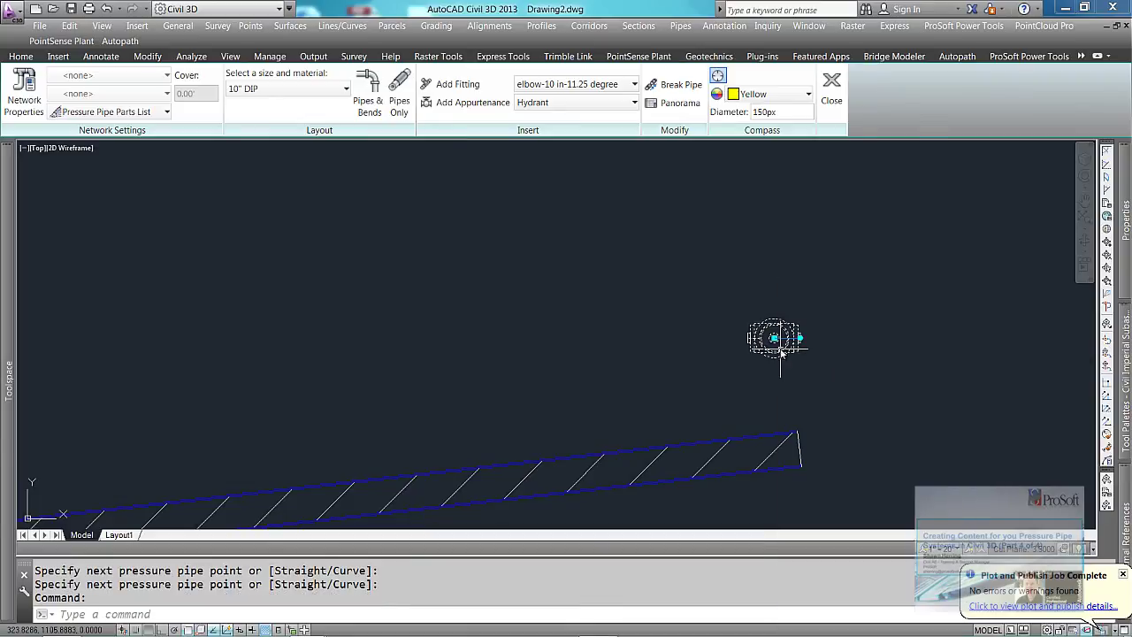
pyautogui.press('Escape')
pyautogui.press('Escape')
# Switch to the NE Isometric view and apply the Shades of Gray visual style.
pyautogui.click(86, 147)
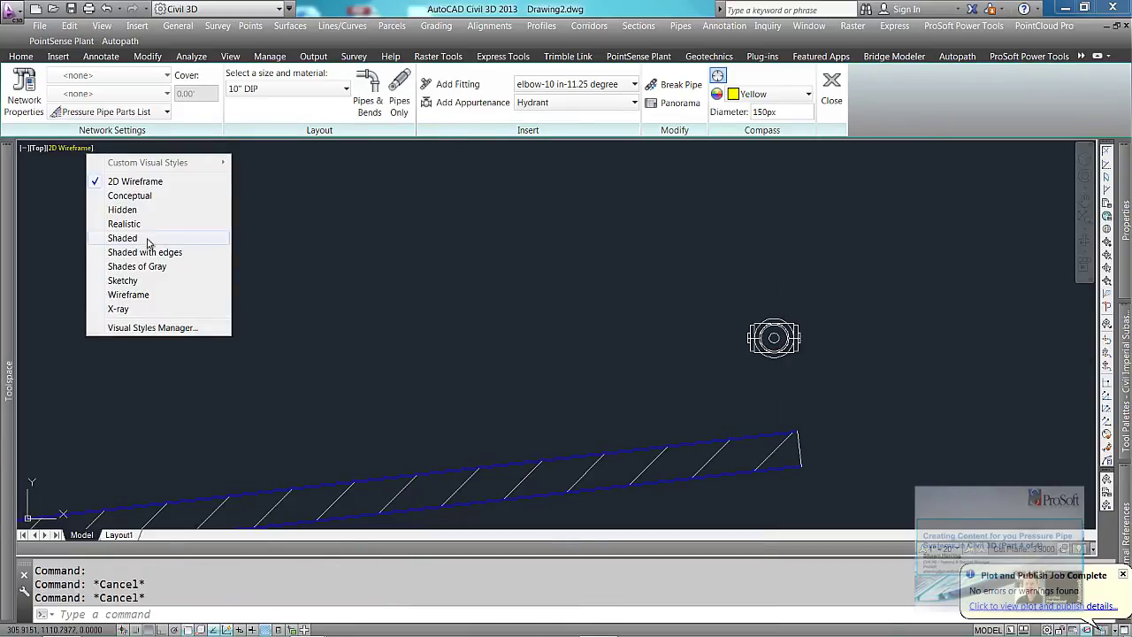
pyautogui.click(38, 148)
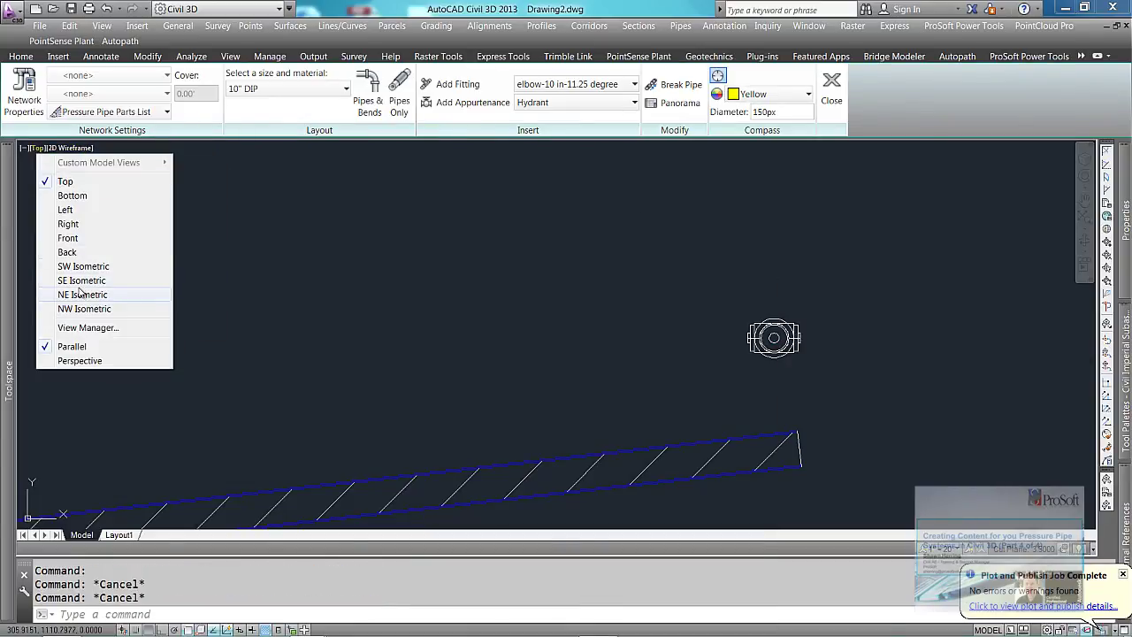
pyautogui.click(82, 295)
pyautogui.scroll(5, 303, 455)
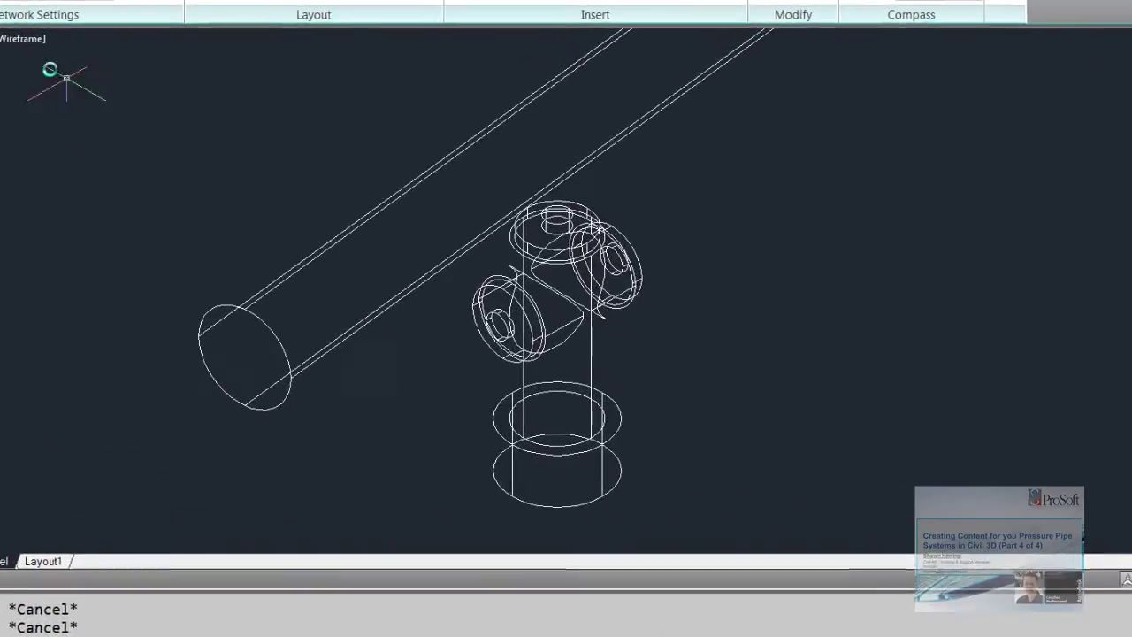
pyautogui.click(88, 2)
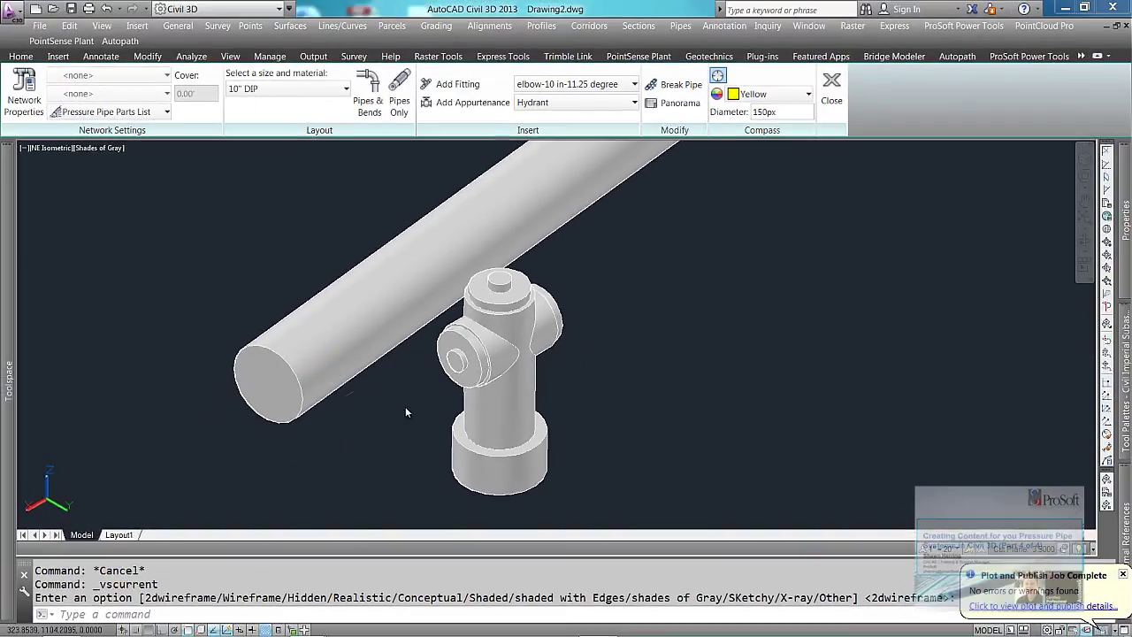
pyautogui.click(509, 453)
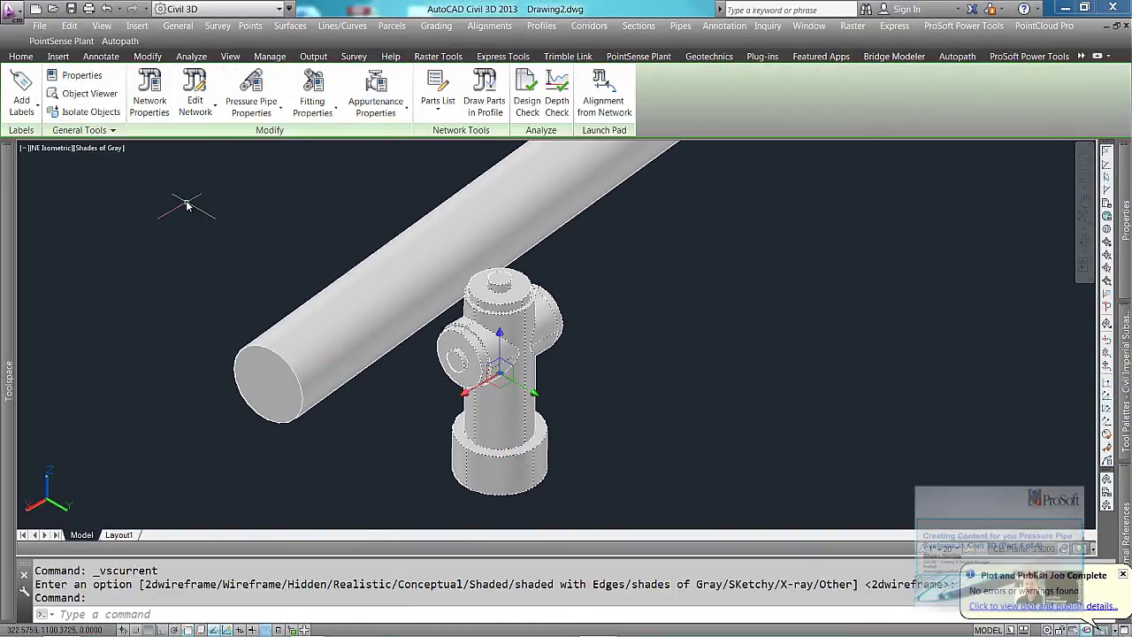